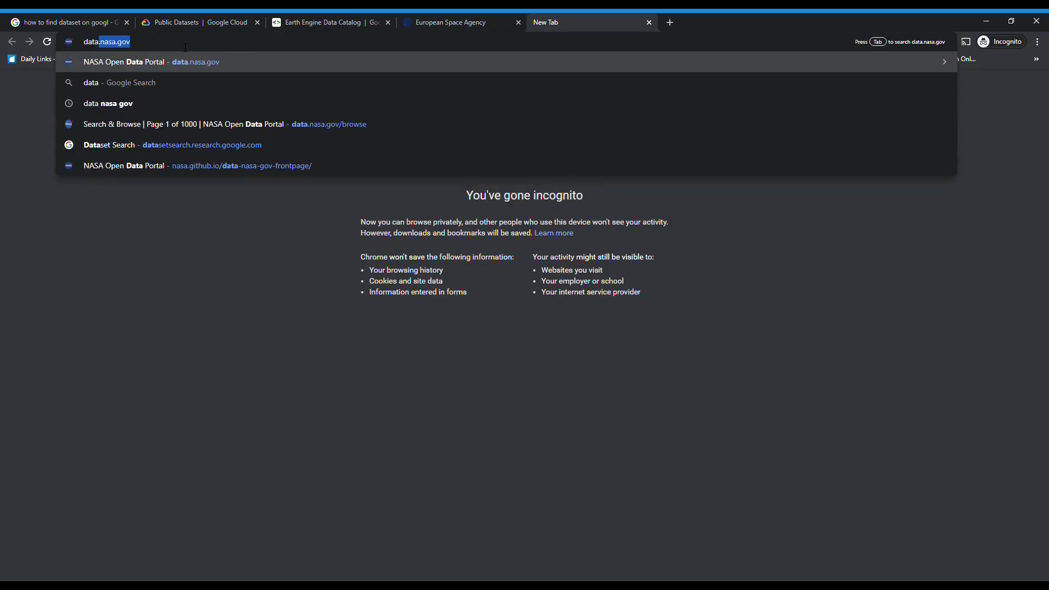
Load data.nasa.gov and go to the NASA Open Data Portal's data catalog.
text(.nasa.)
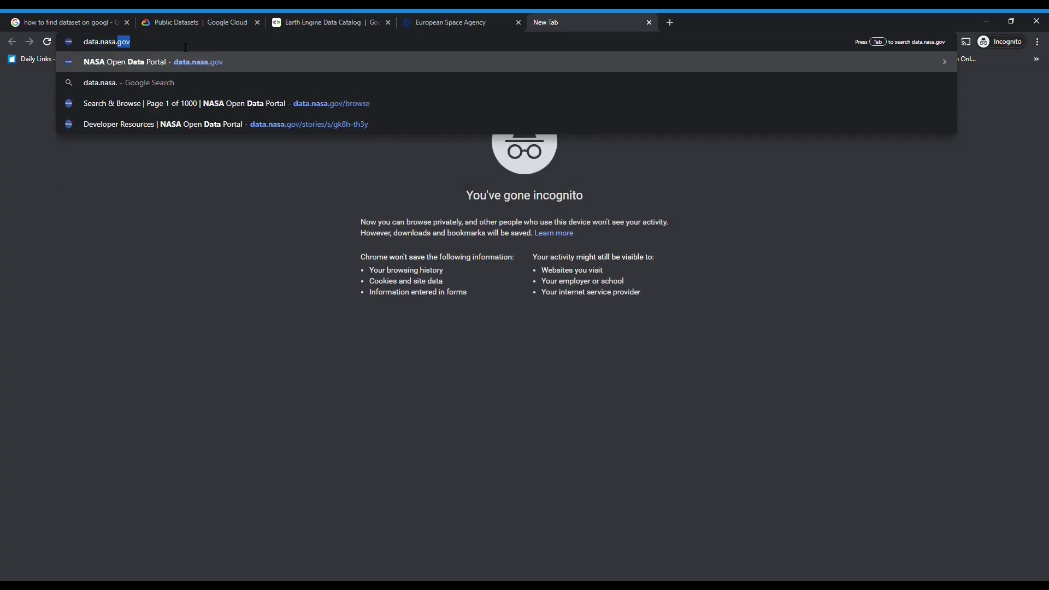
text(gov)
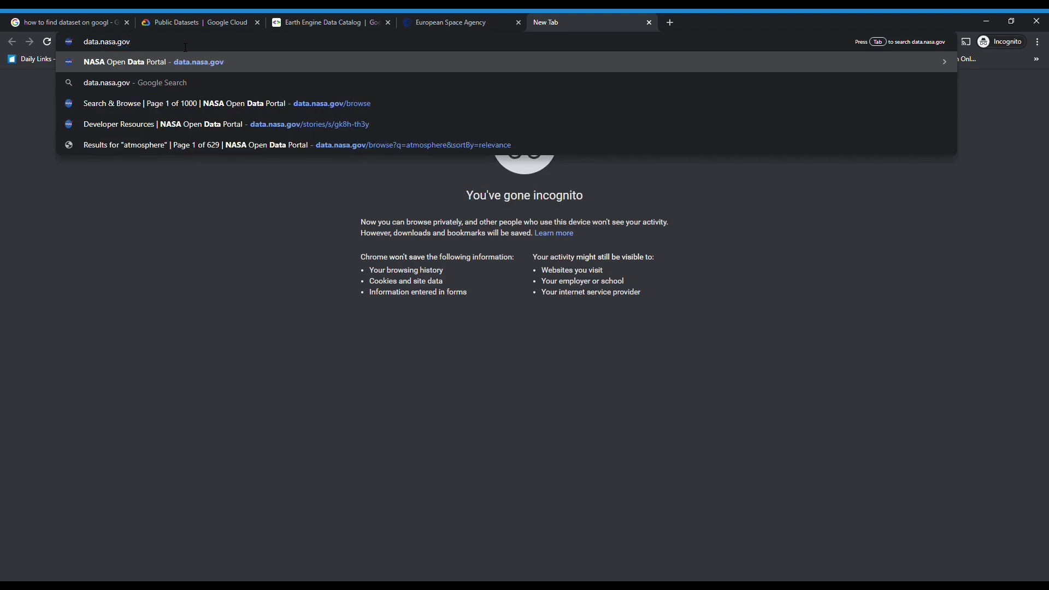
key(Return)
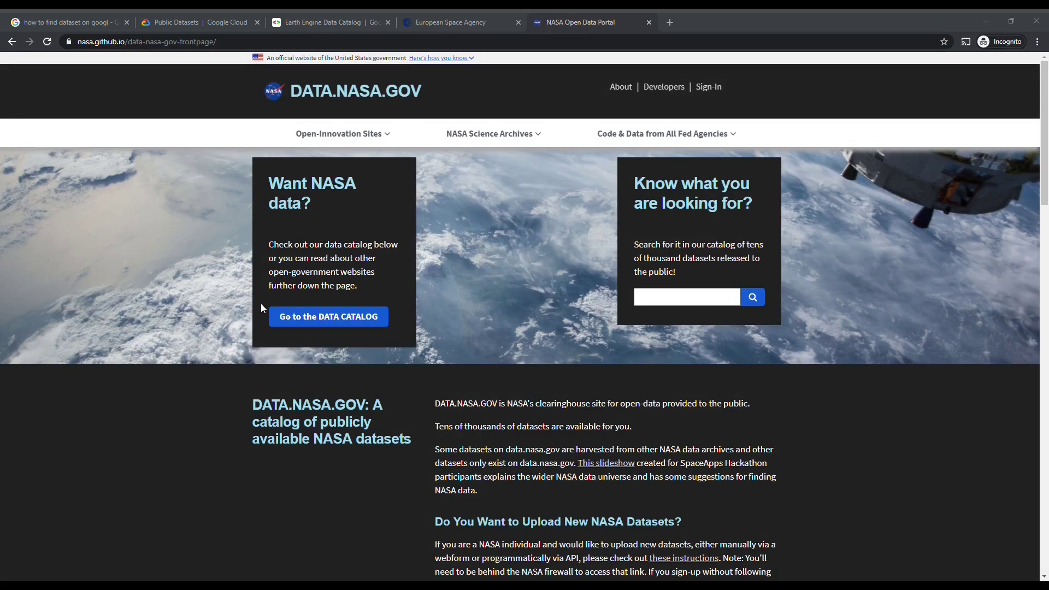
click(336, 321)
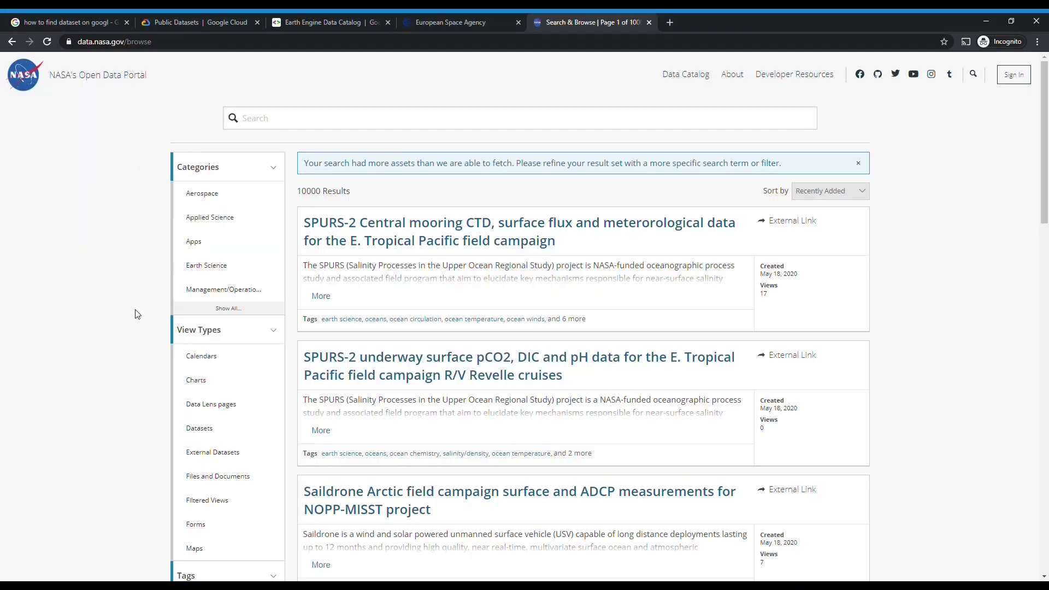
Search the NASA data catalog for NO2 and scroll to the Sentinel-5P TROPOMI results.
scroll(139, 336, down, 4)
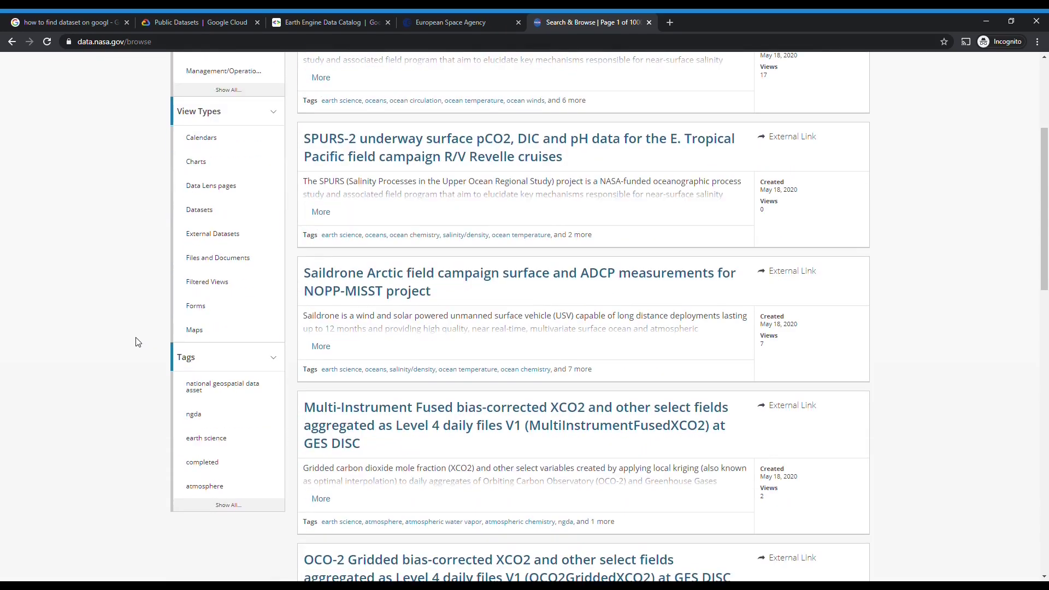
scroll(138, 342, up, 4)
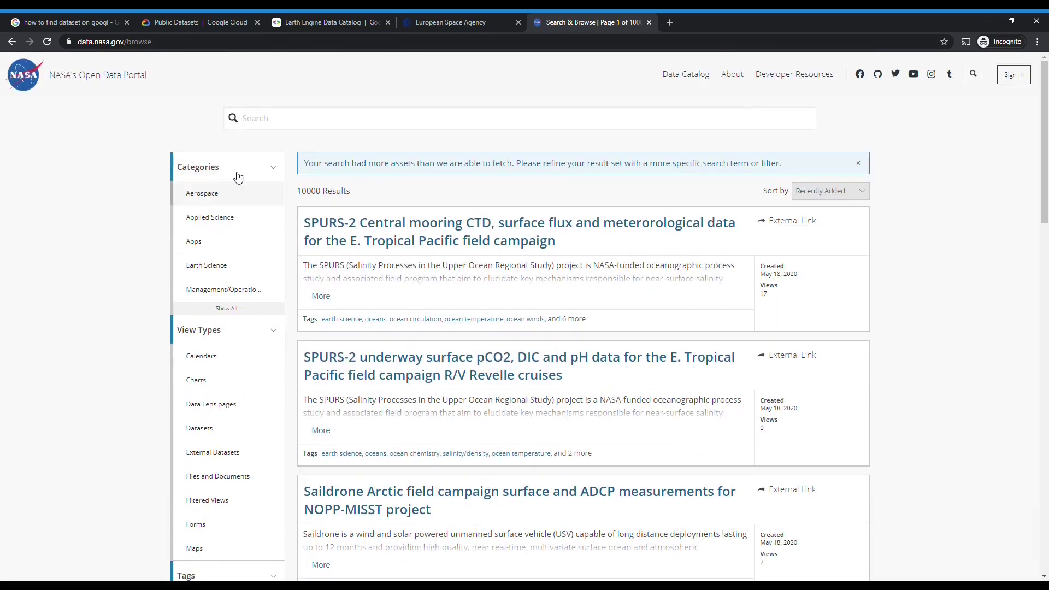
click(279, 125)
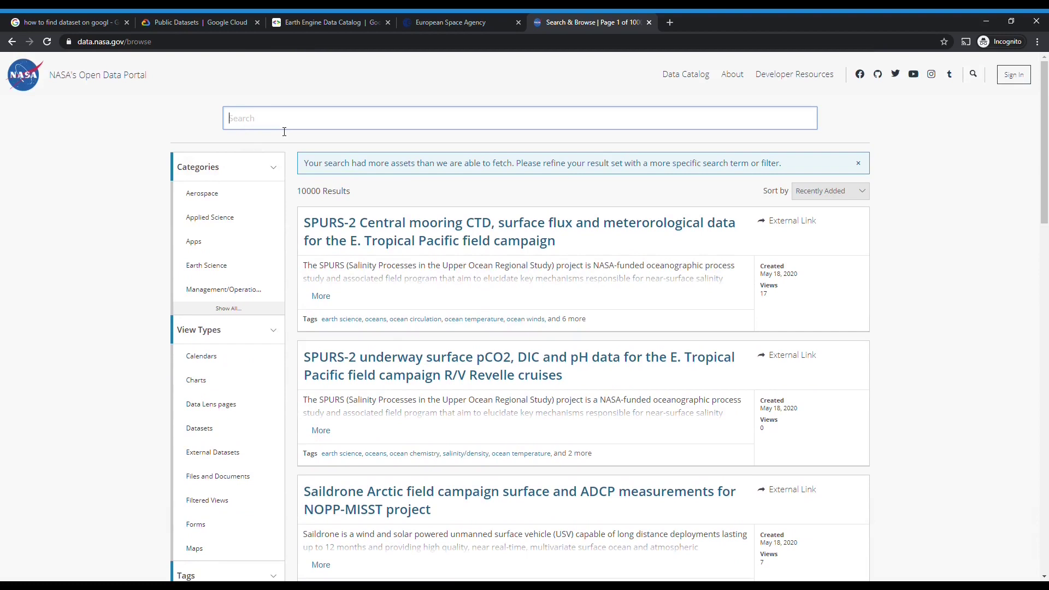
text(NO2)
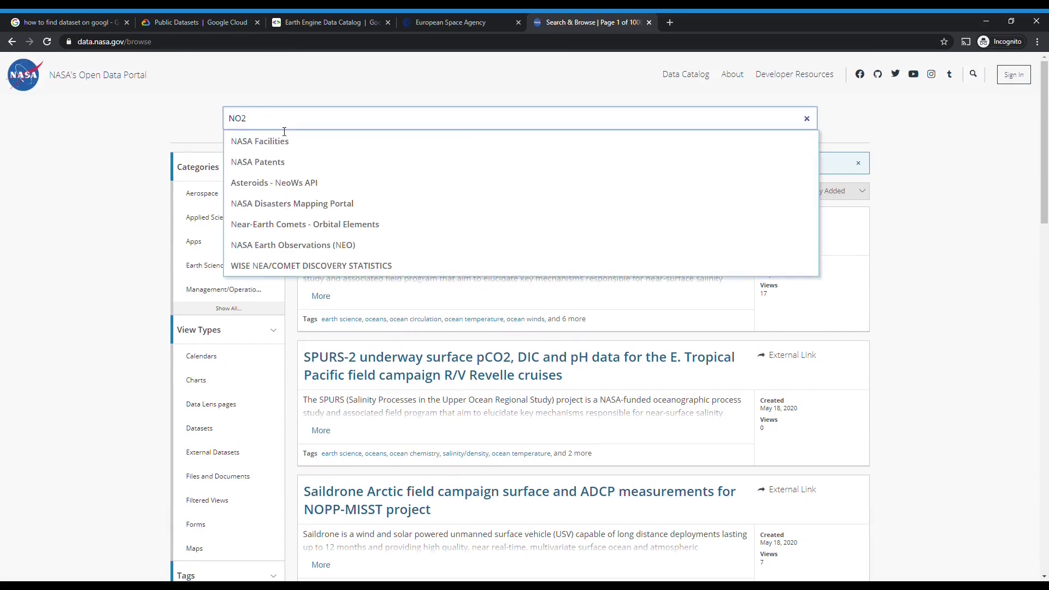
key(Return)
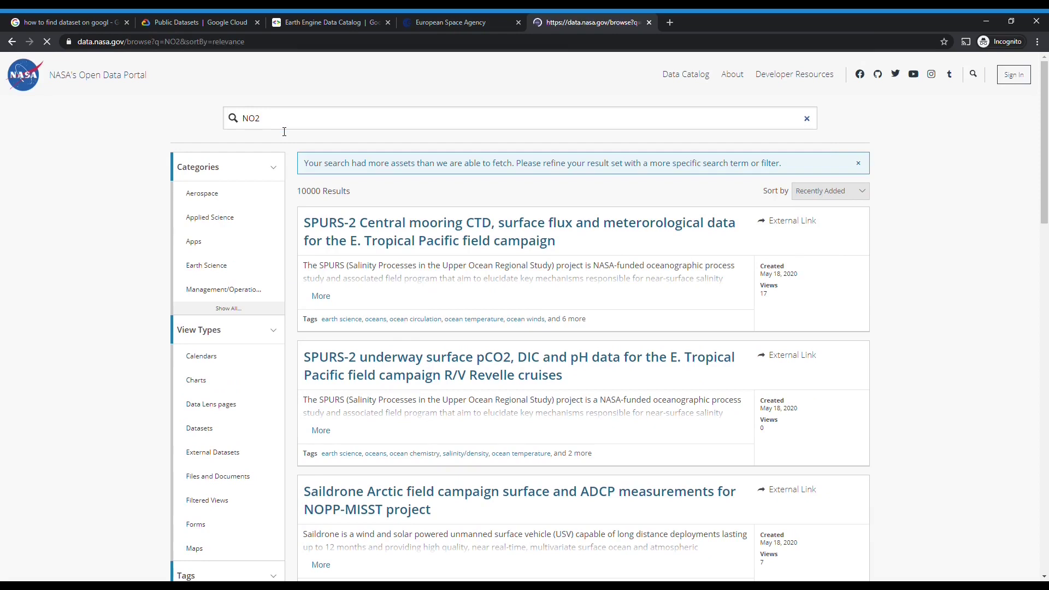
scroll(293, 164, down, 1)
scroll(294, 164, down, 2)
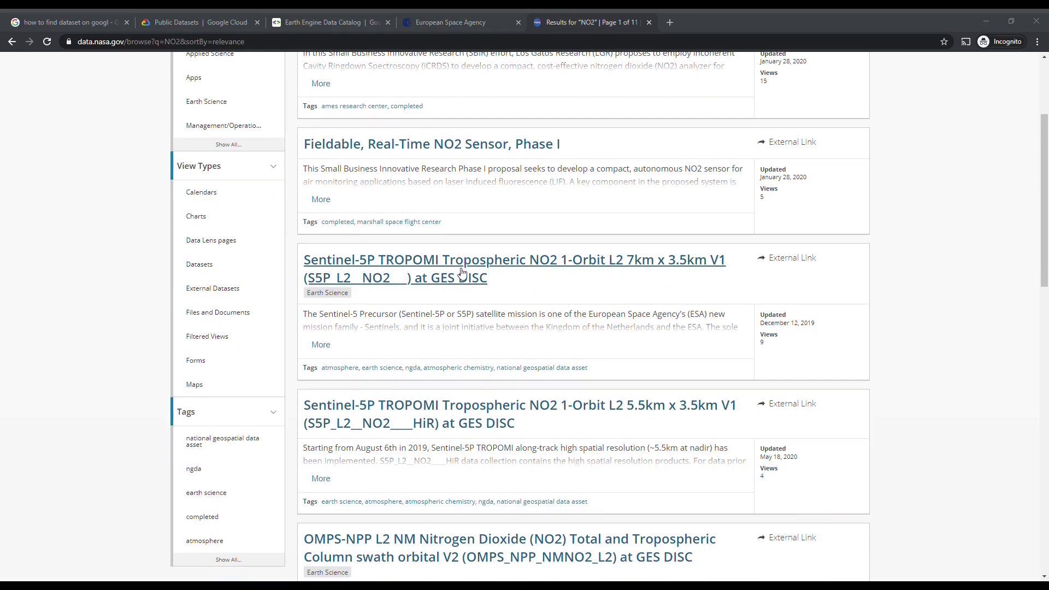
Expand the Sentinel-5P 7km tropospheric NO2 description and open its dataset page.
click(324, 345)
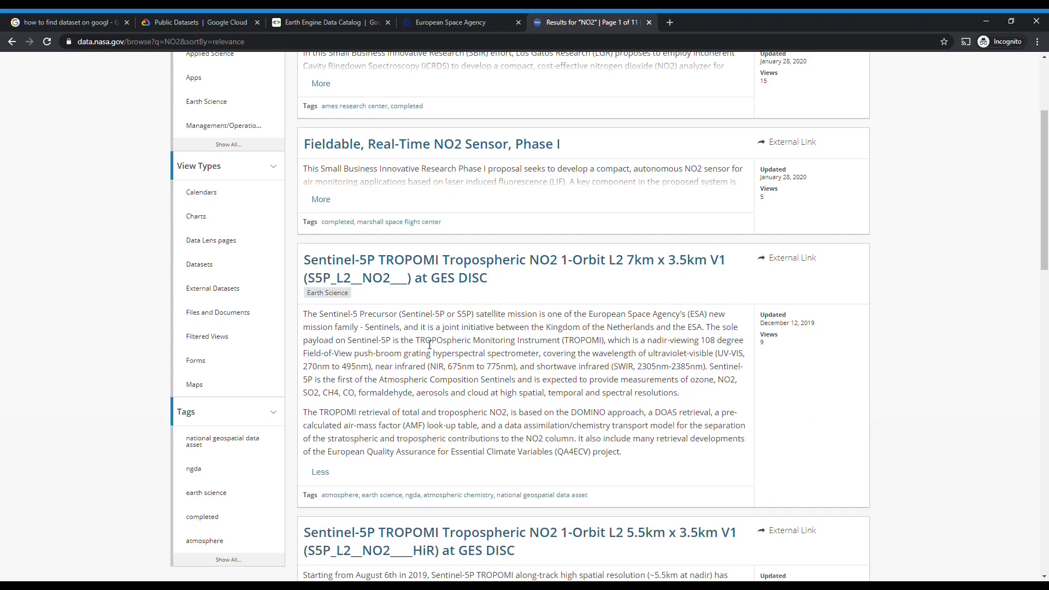
click(420, 265)
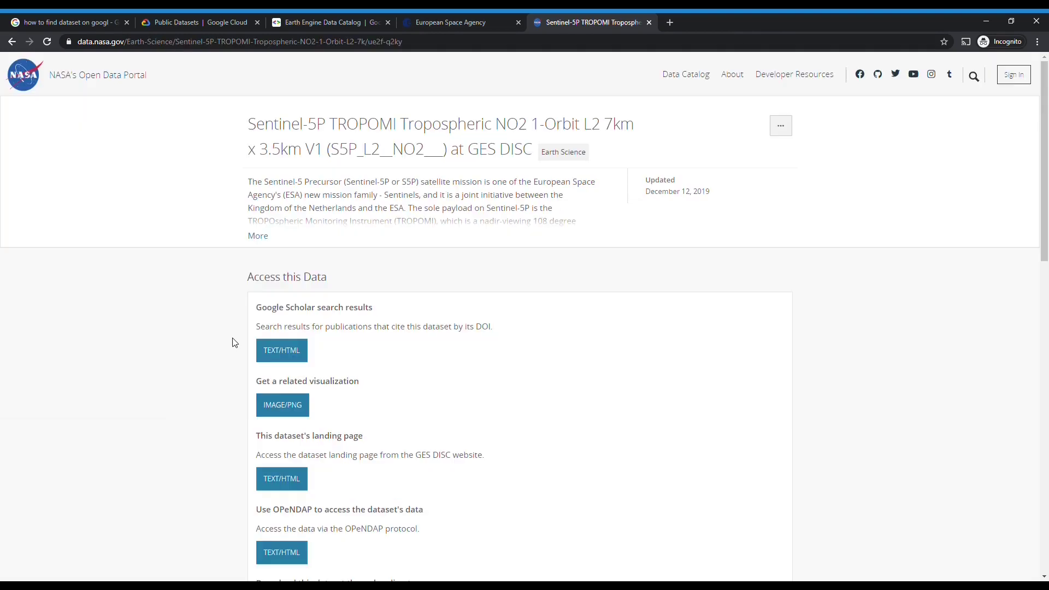
scroll(230, 404, down, 2)
scroll(229, 406, down, 3)
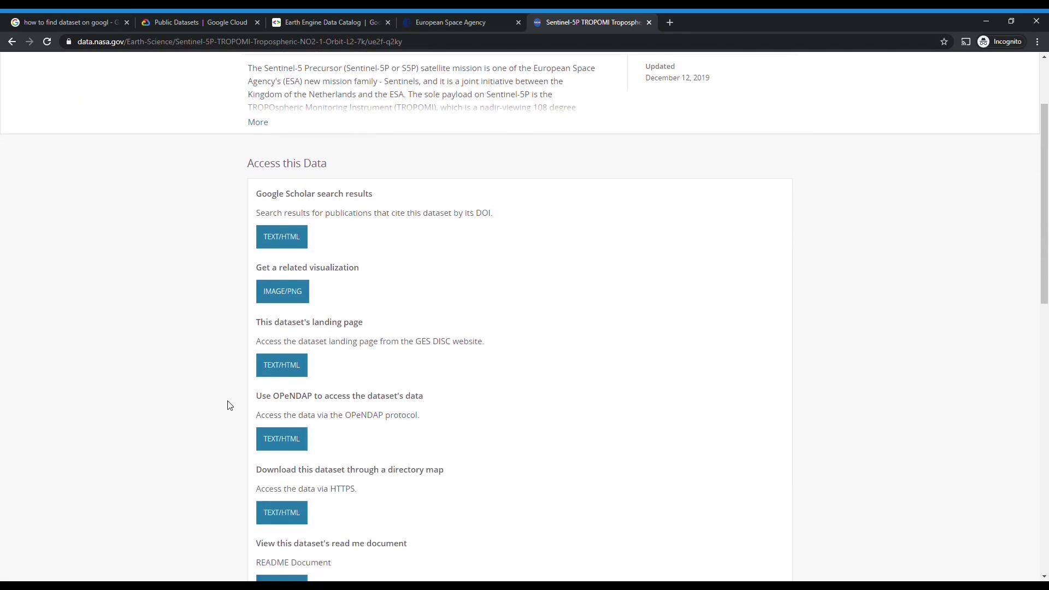
scroll(229, 404, down, 1)
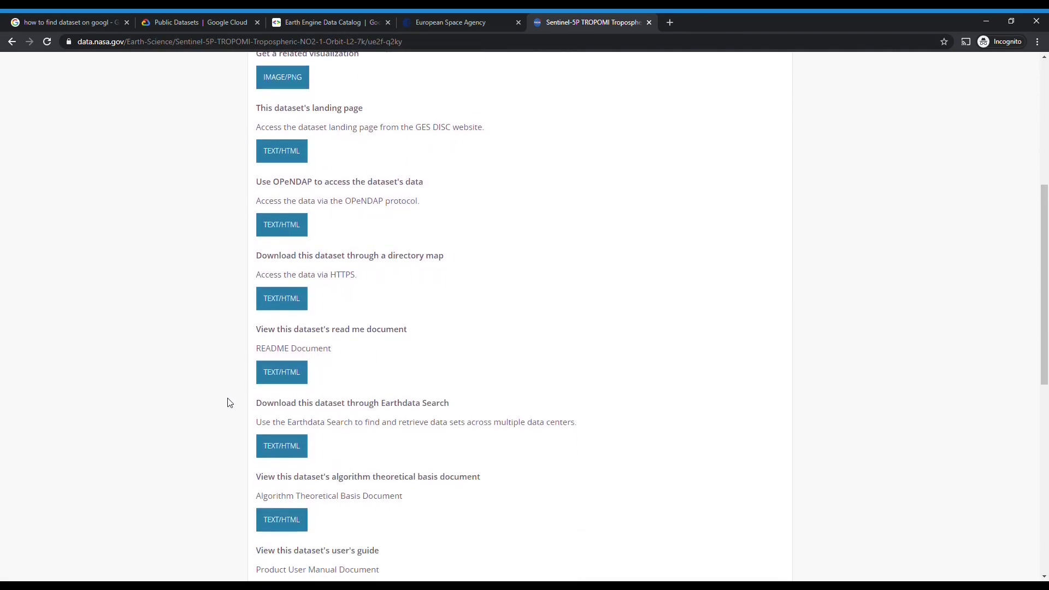
Skim the dataset's README document, then close it to return to the dataset.
click(293, 375)
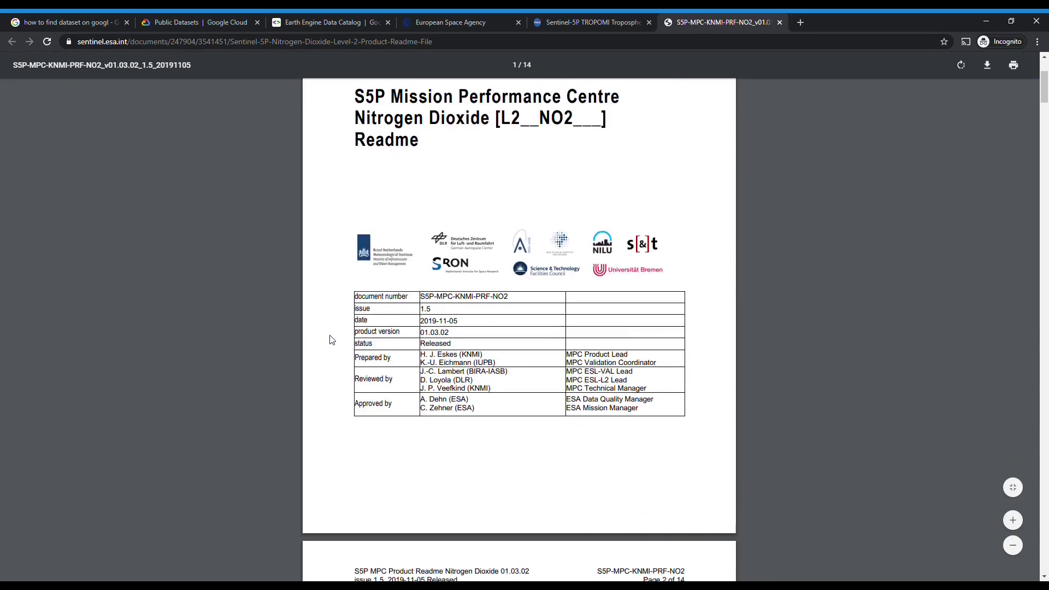
scroll(339, 342, down, 5)
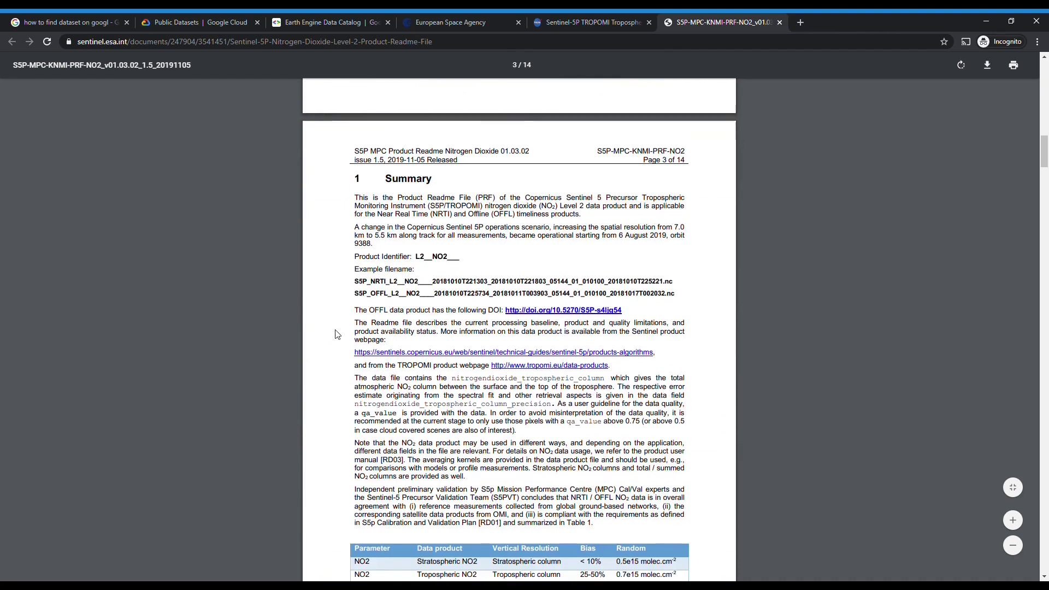
scroll(340, 331, down, 12)
scroll(339, 331, down, 3)
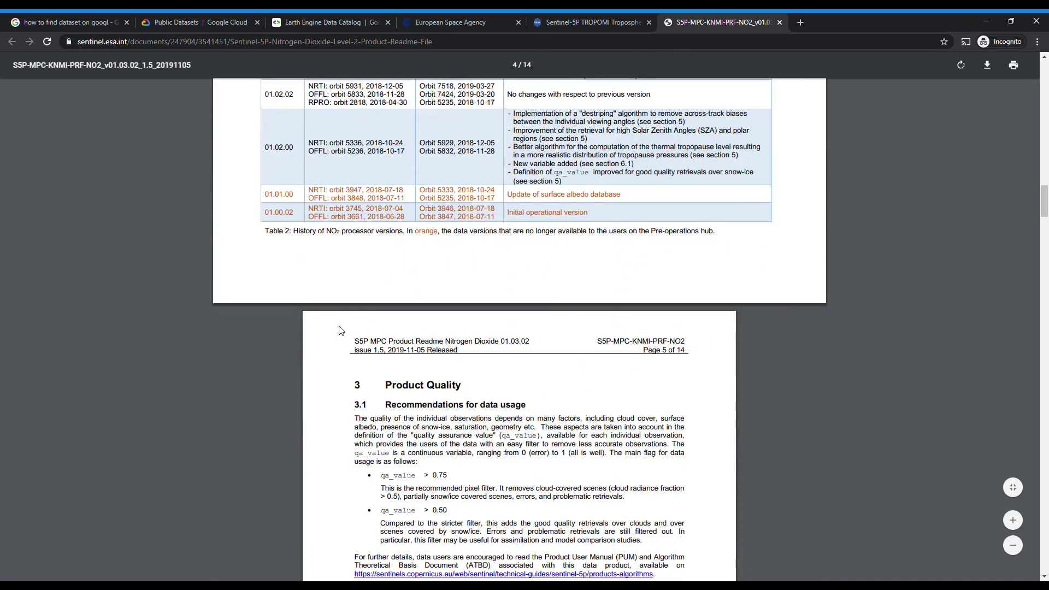
key(ctrl+w)
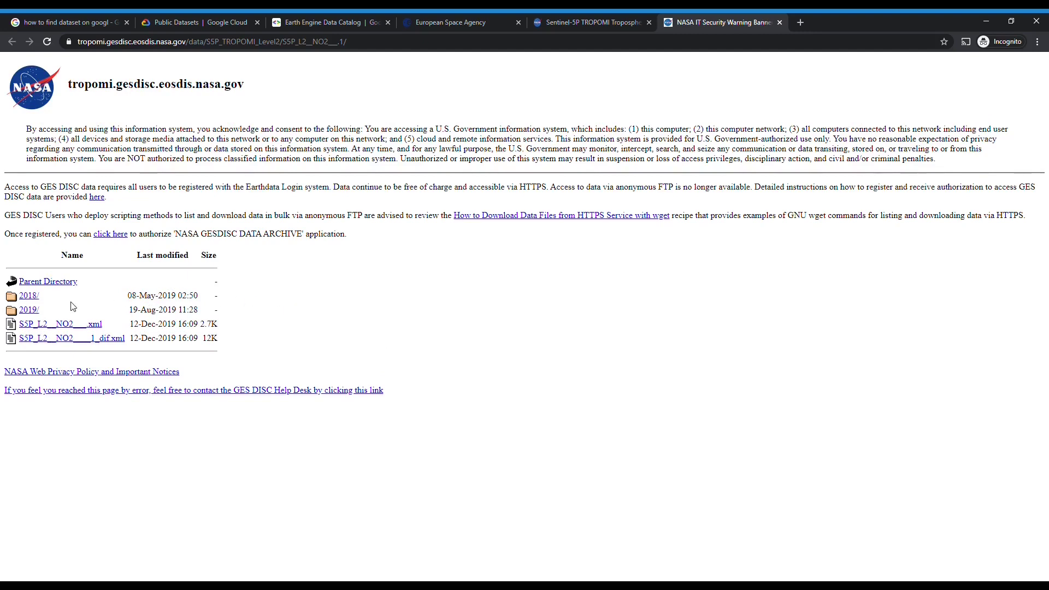
Browse the 2019/ data folder, close it, and return to the catalog search box.
click(34, 311)
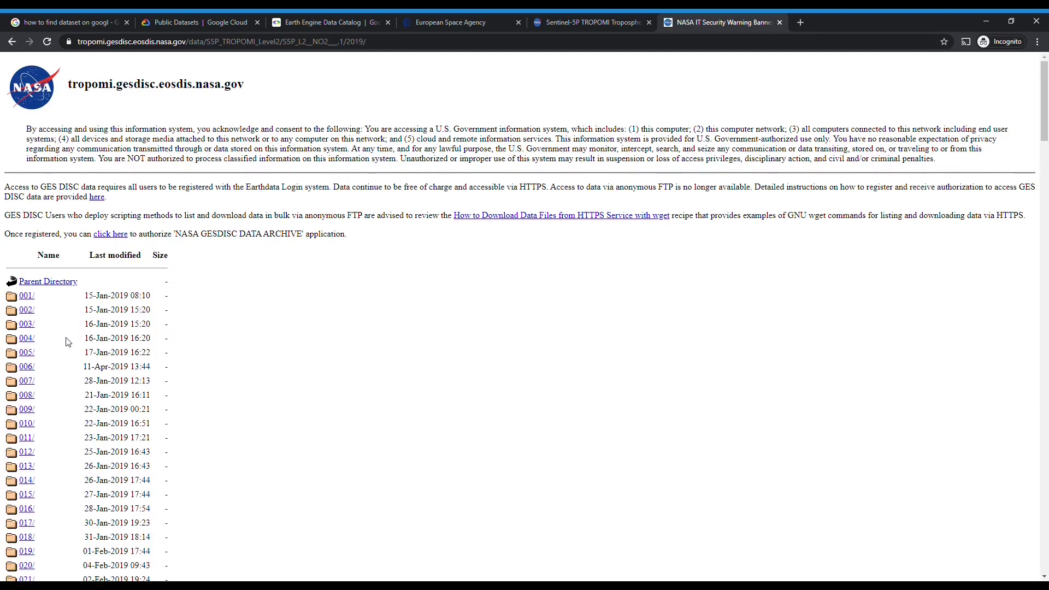
scroll(68, 341, down, 5)
key(ctrl+w)
scroll(167, 212, down, 5)
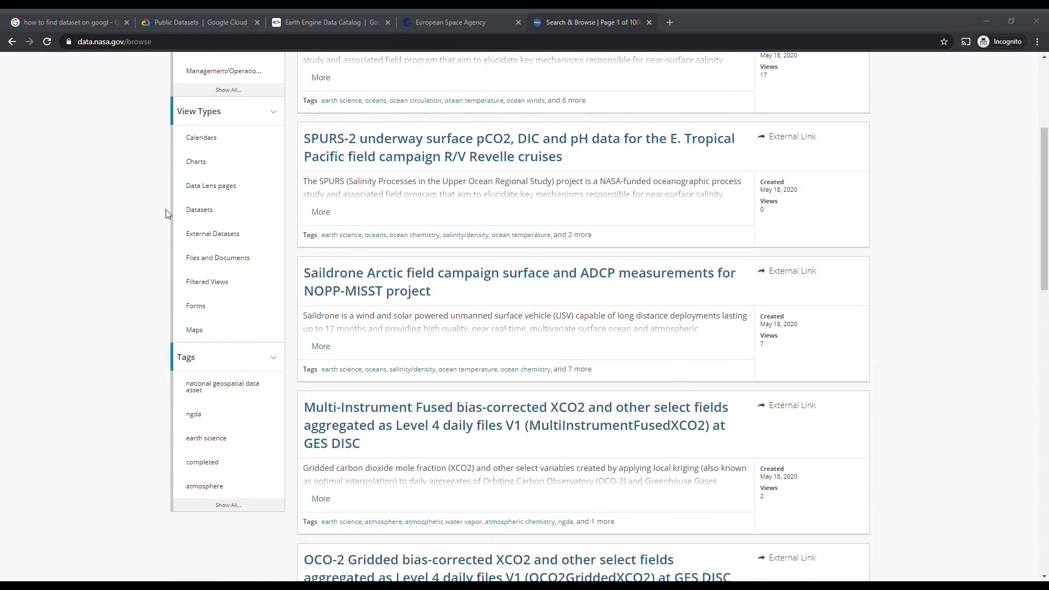
scroll(162, 218, up, 5)
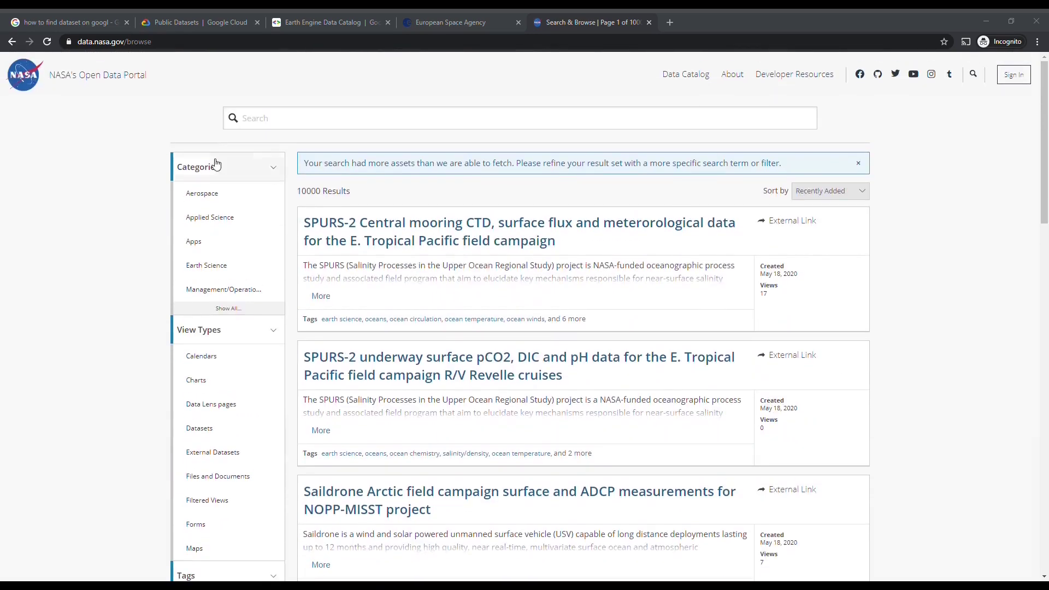
click(295, 125)
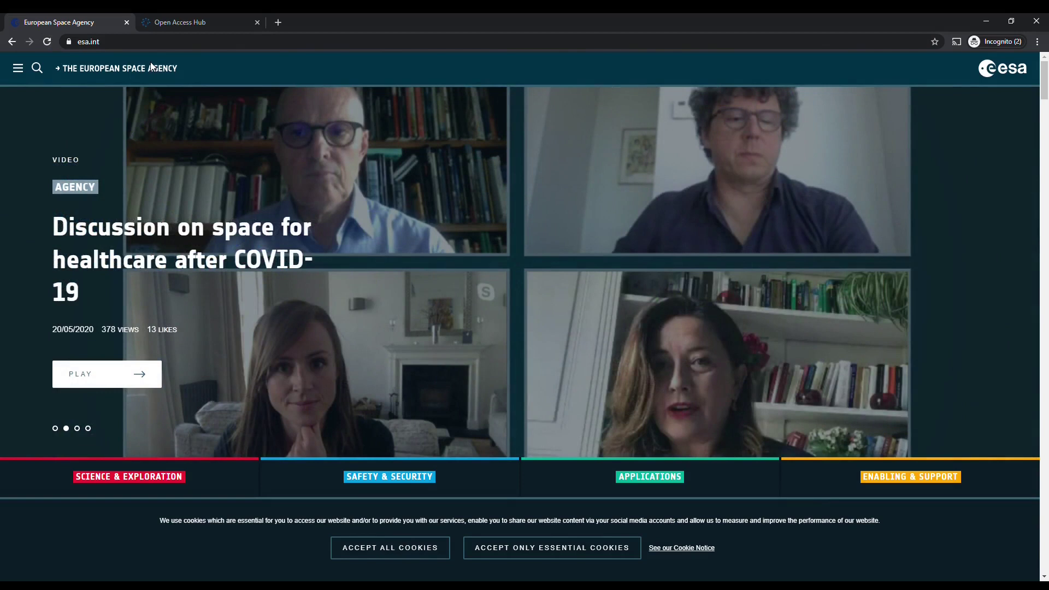
Scroll through the esa.int homepage, then switch to the Copernicus Open Access Hub tab.
scroll(352, 280, down, 4)
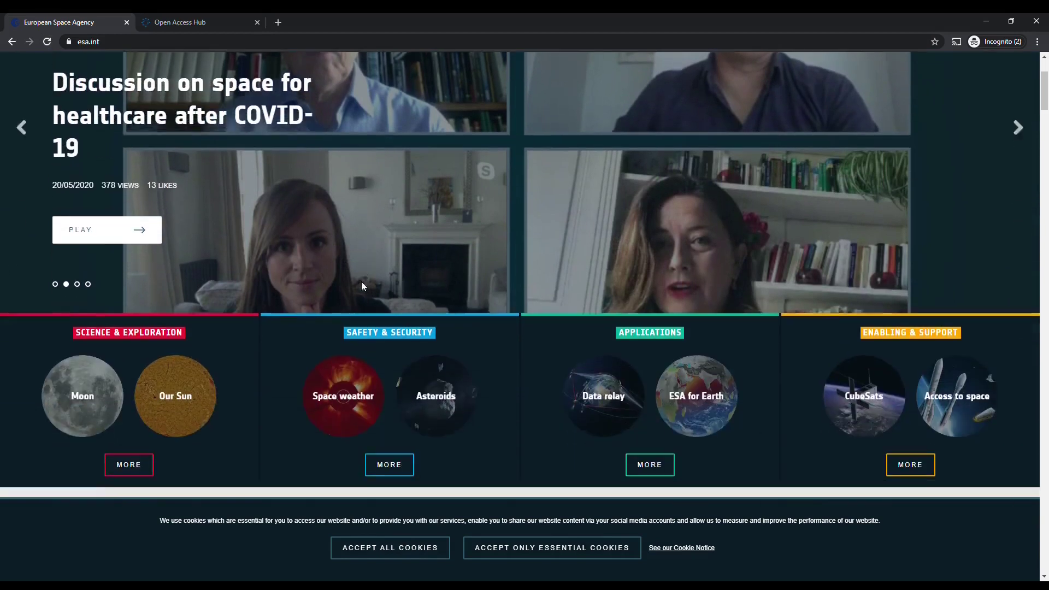
scroll(344, 281, down, 2)
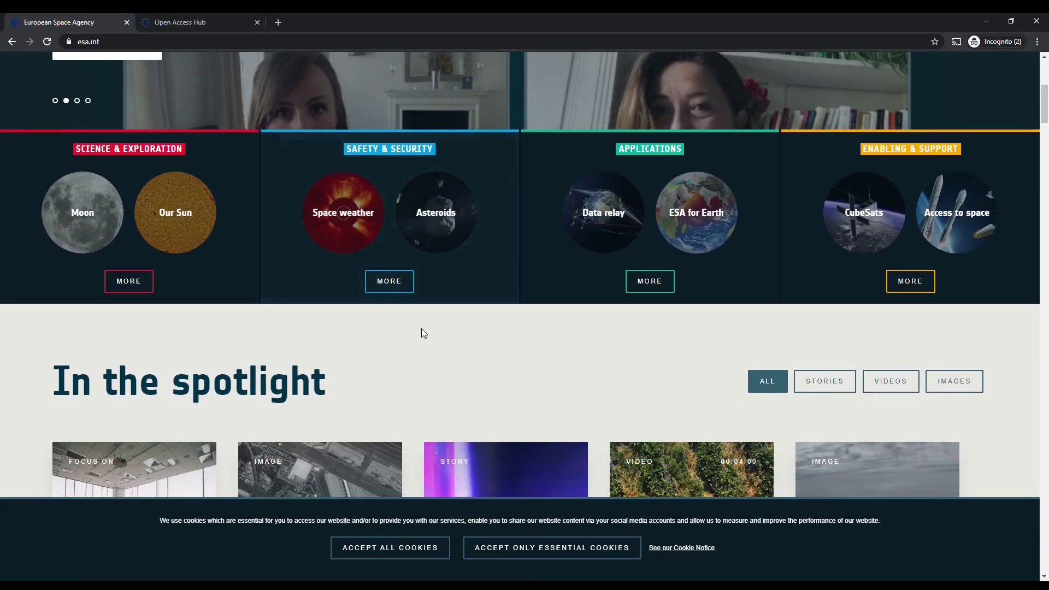
click(167, 20)
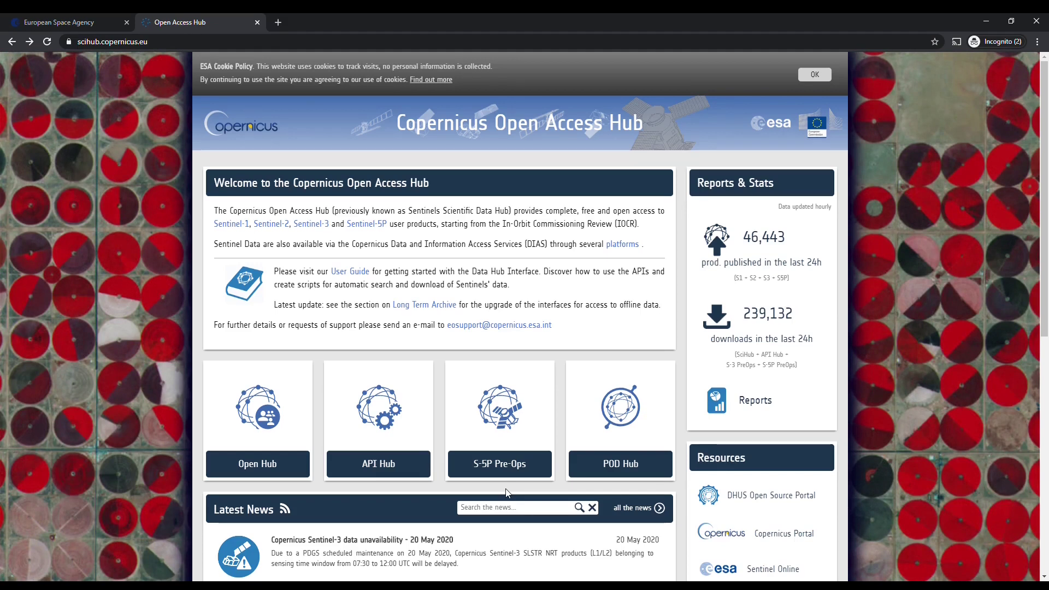
Search the Sentinel-5P Pre-Ops hub for NO2, which brings up the guest login prompt.
mouse_move(508, 464)
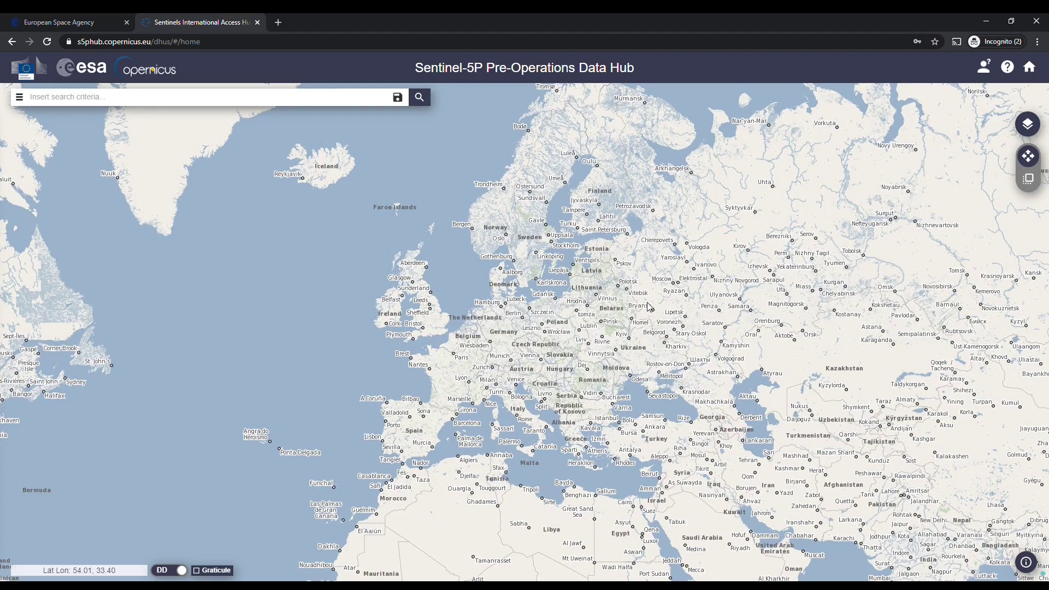
click(267, 101)
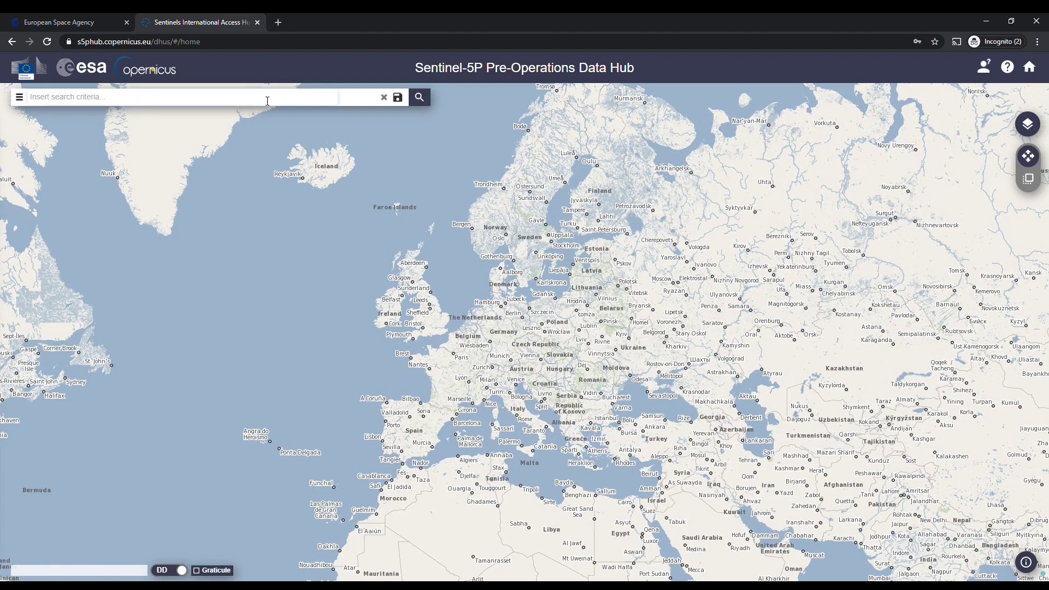
text(NO2)
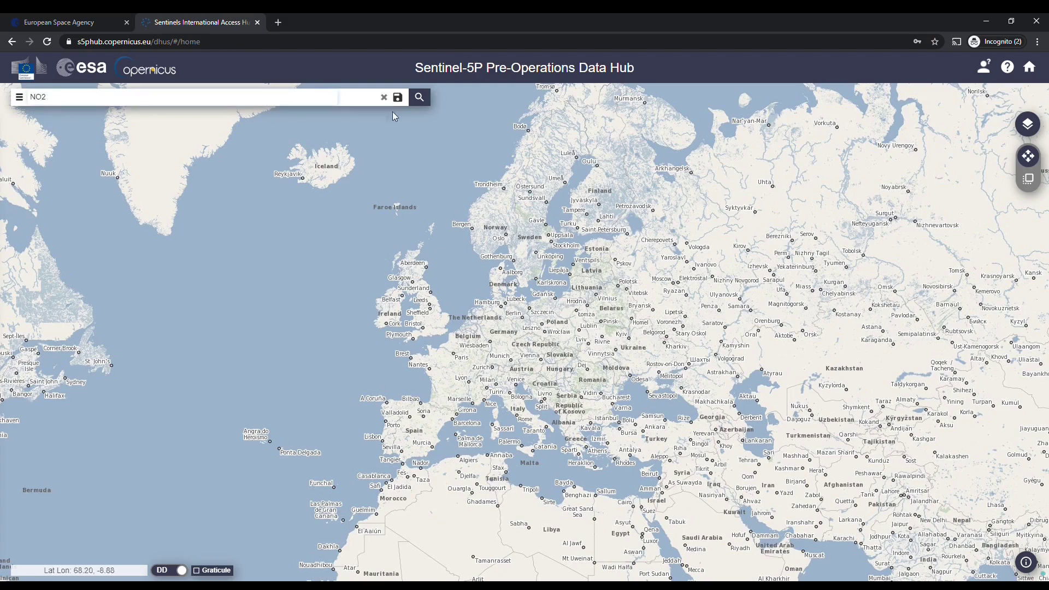
click(421, 98)
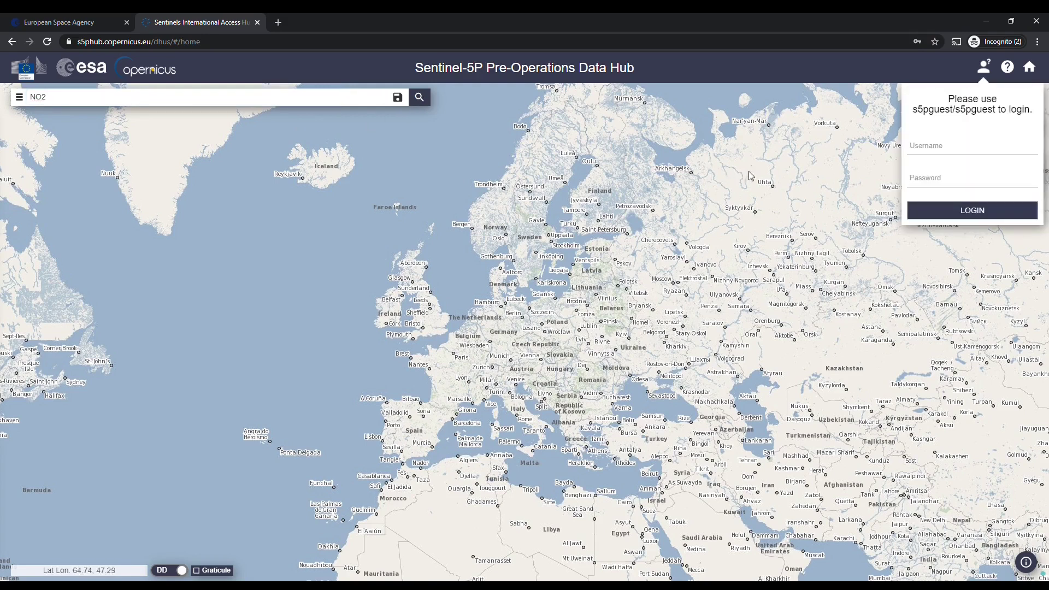
Log in with the autofilled guest account, rerun the NO2 search, and start erasing the query.
click(941, 146)
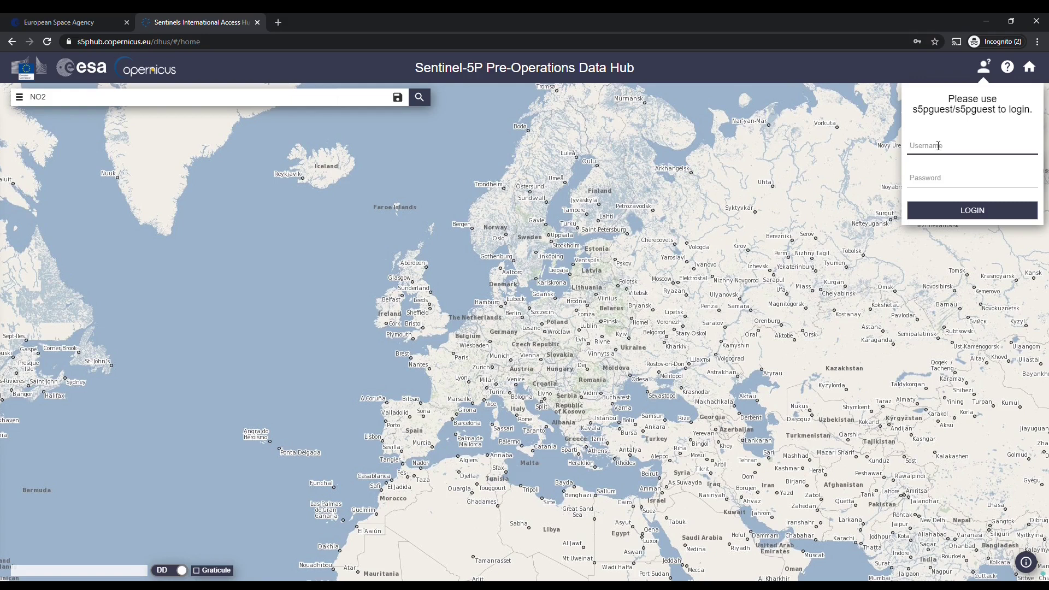
click(956, 171)
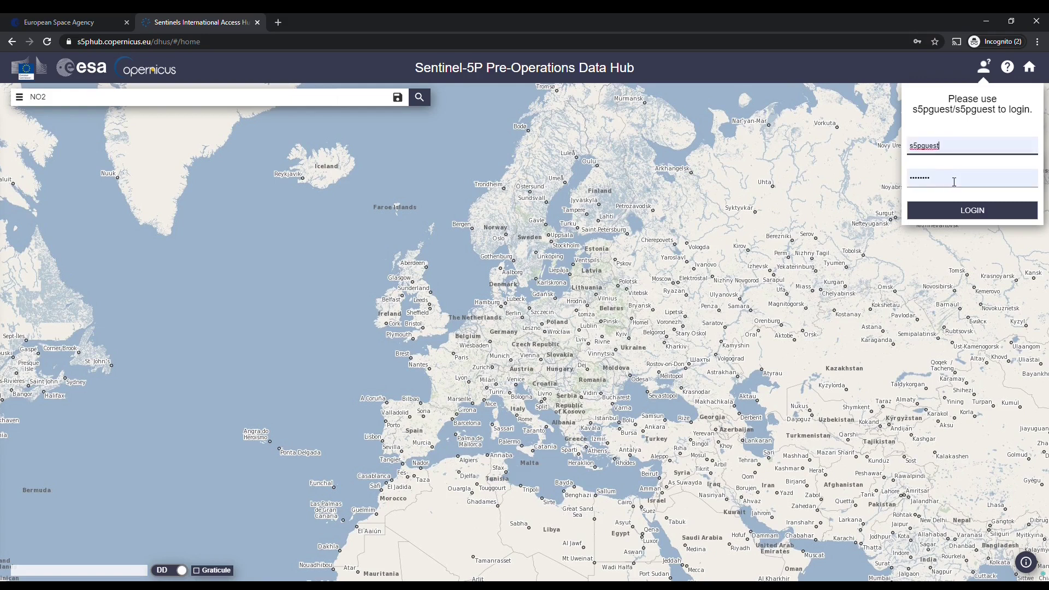
click(977, 214)
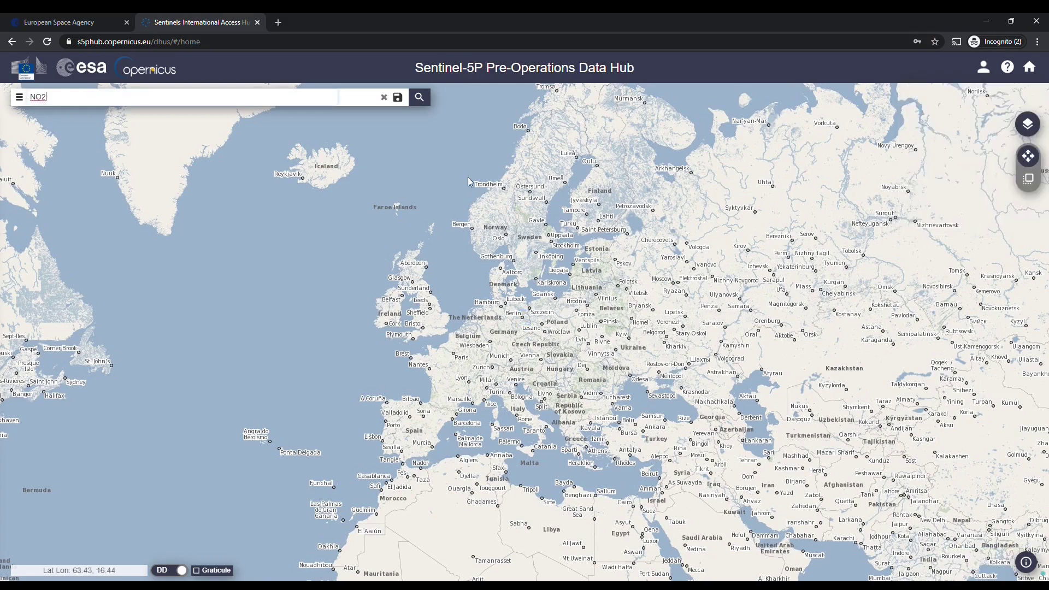
click(423, 100)
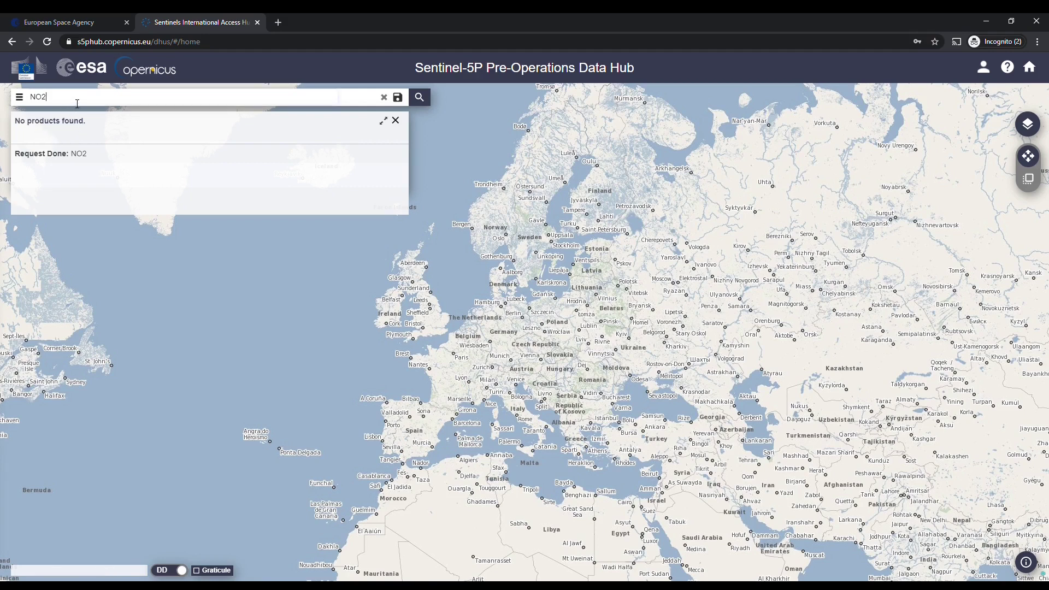
key(BackSpace)
key(BackSpace)
Search for 'Nitrogen Dioxide' (15951 products), then open the Advanced Search options.
text(itrogen Dioxide)
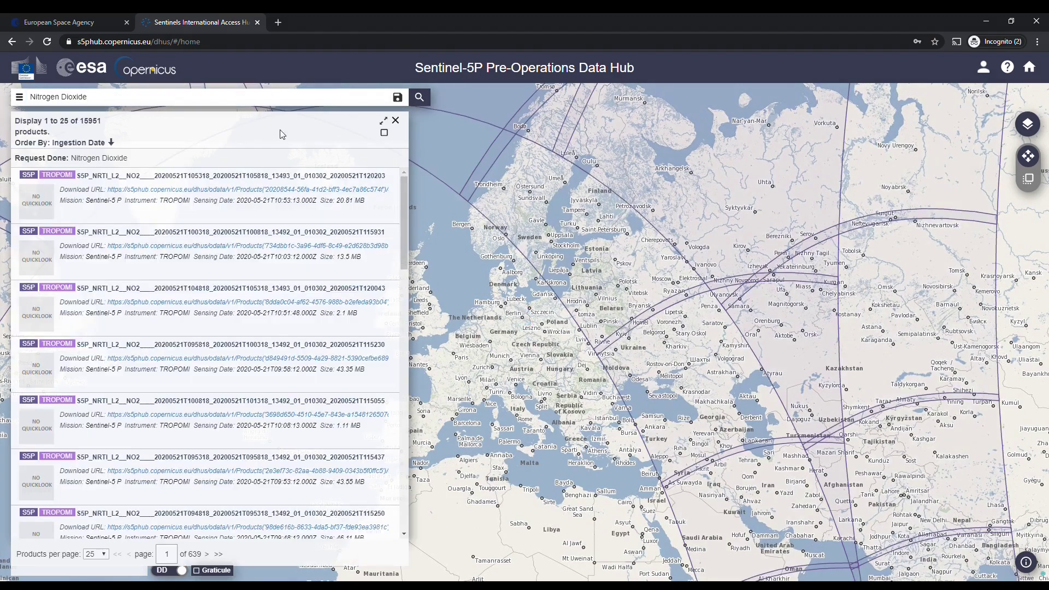
drag(404, 212, 418, 189)
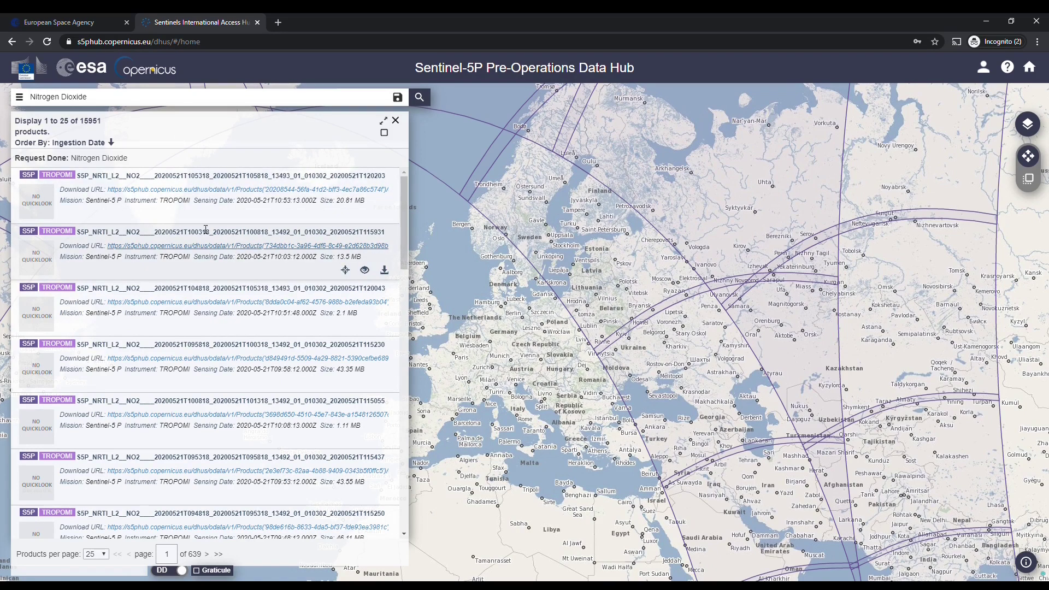
click(19, 97)
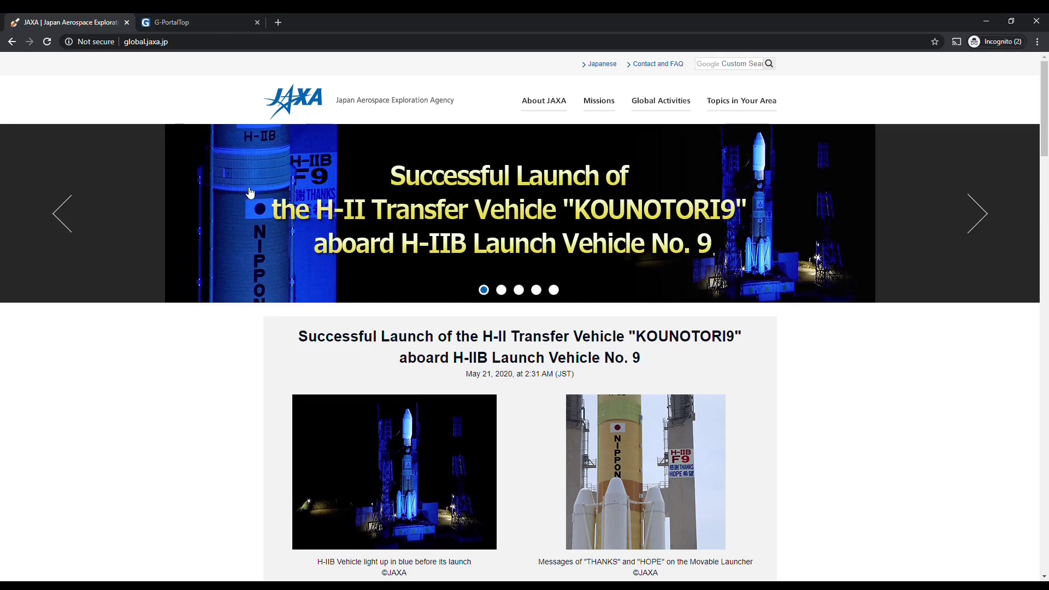
Scroll down the JAXA homepage, then switch to the G-Portal tab.
scroll(249, 194, down, 12)
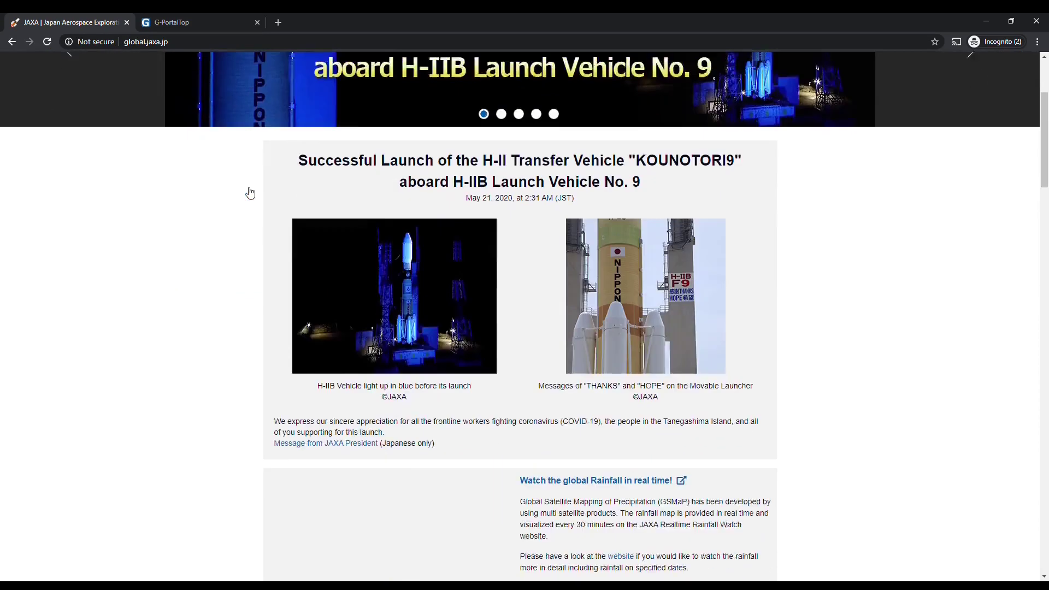
scroll(235, 205, down, 12)
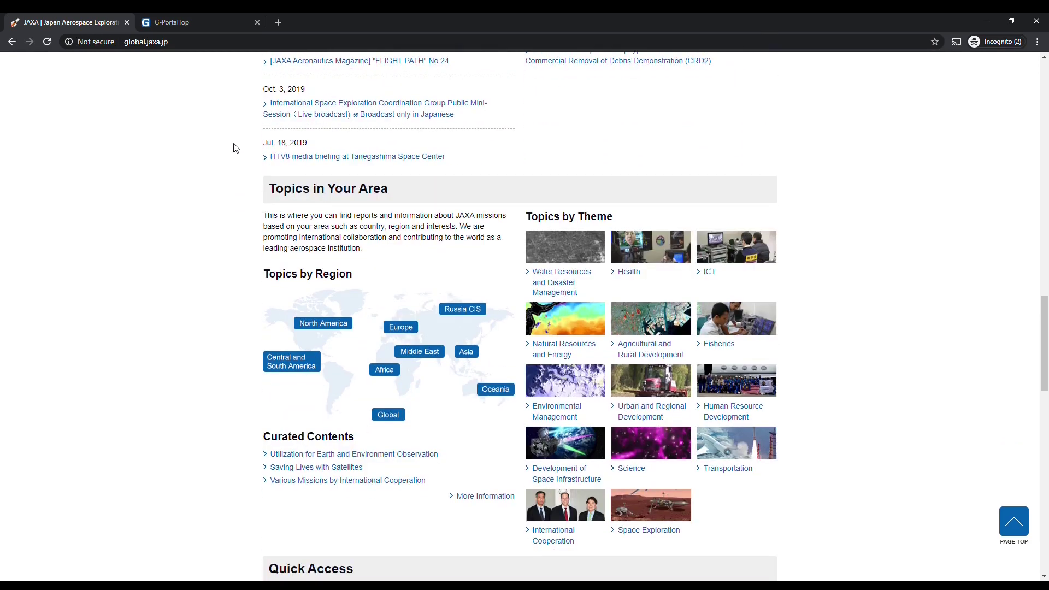
click(210, 27)
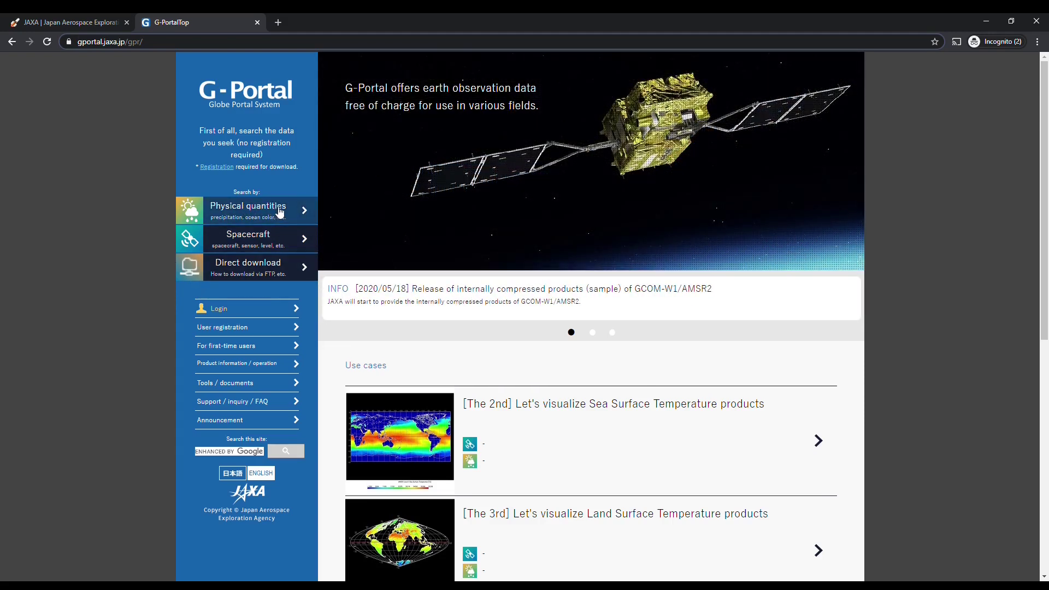
In physical-quantity search, refine by NO2 and dismiss the No Data message.
click(278, 213)
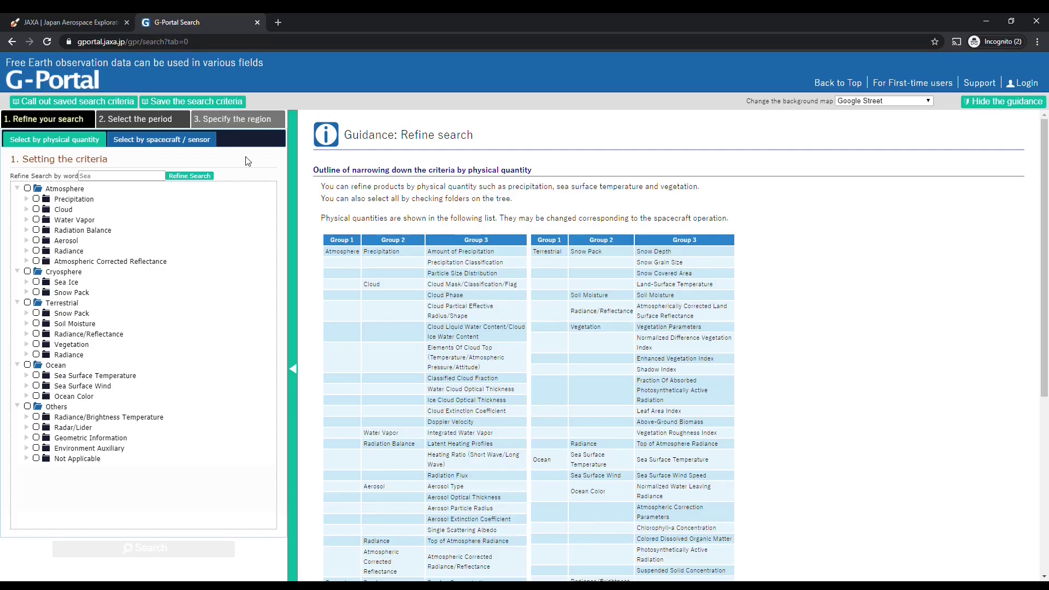
click(117, 177)
text(NO2)
click(200, 179)
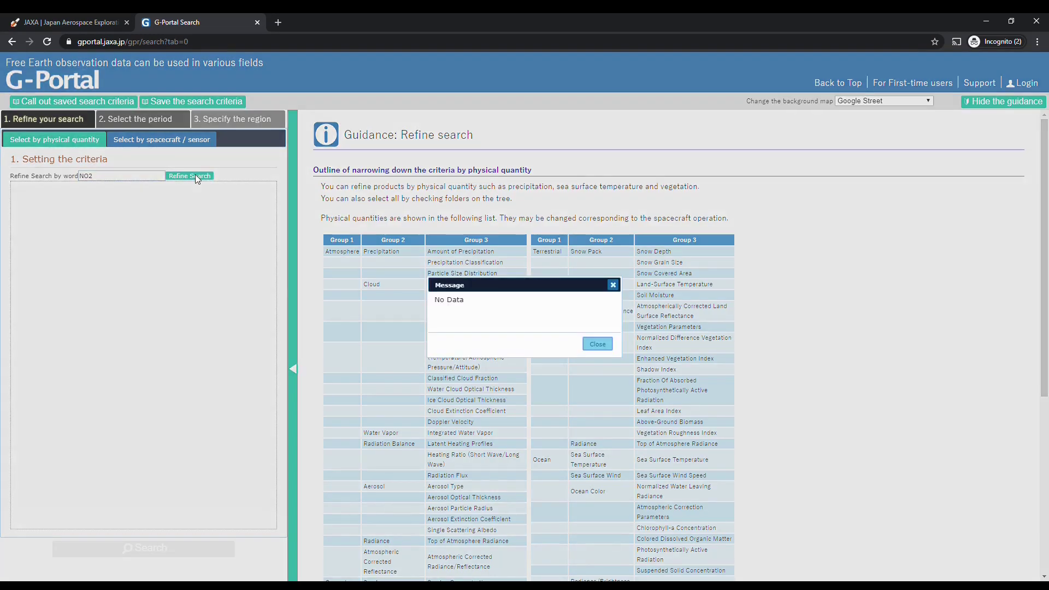
click(597, 344)
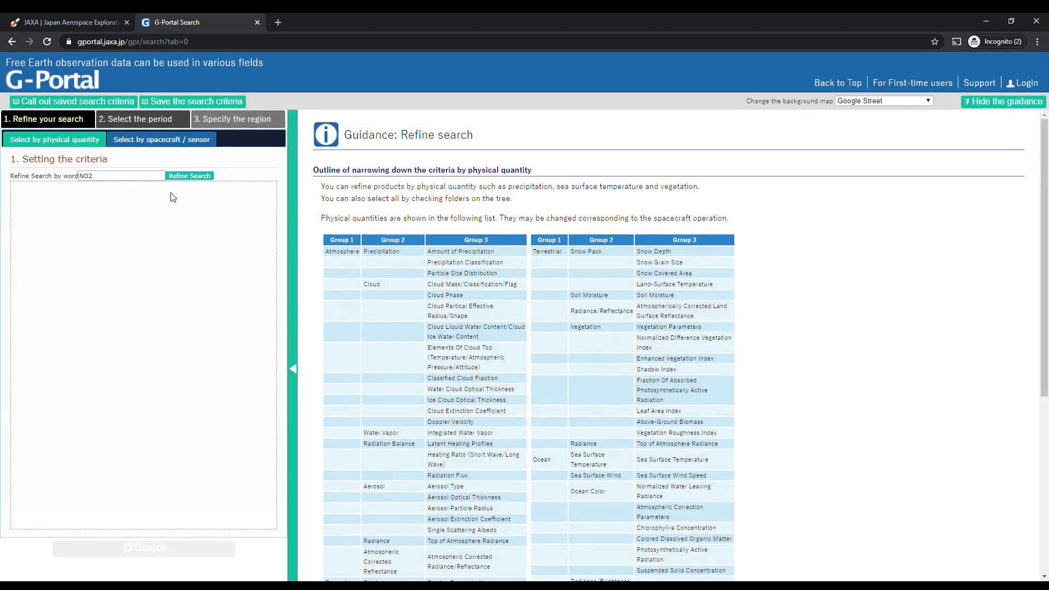
Retry the refine with 'Nitrogen dioxide', dismiss No Data again, and clear the search word.
drag(116, 180, 91, 182)
text(itrogen dioxide)
key(Return)
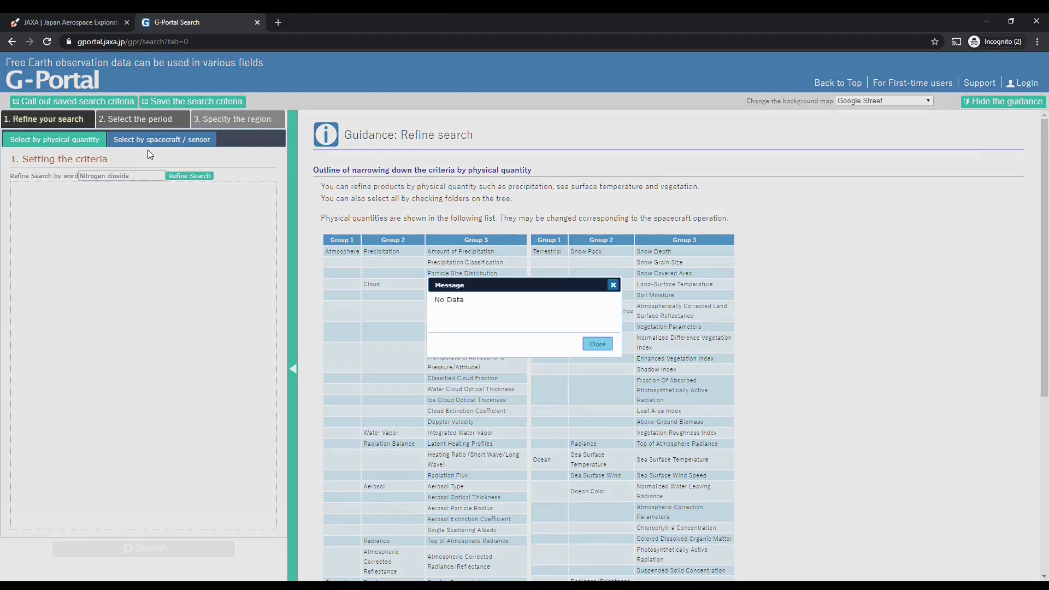
click(596, 344)
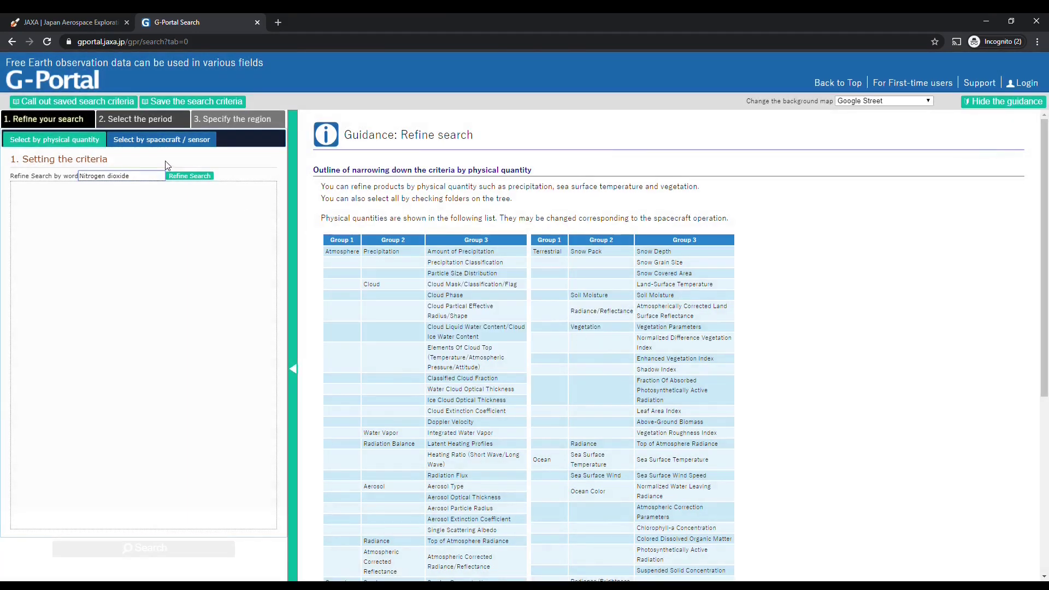
drag(145, 177, 62, 180)
key(BackSpace)
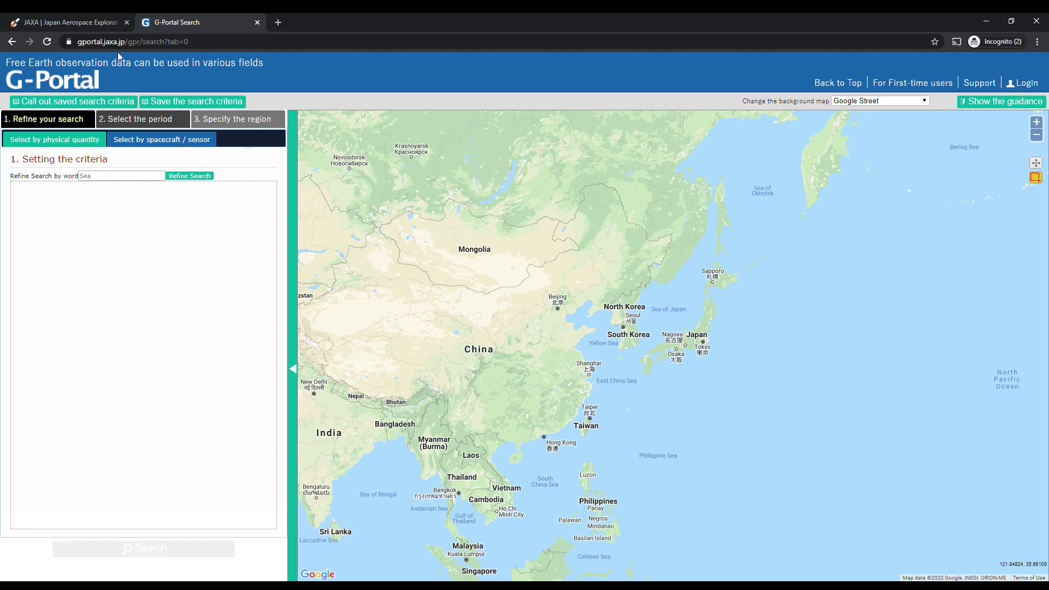
Reload G-Portal, select all Atmosphere quantities, and confirm the period 2020/05/14 to 2020/05/21.
click(47, 42)
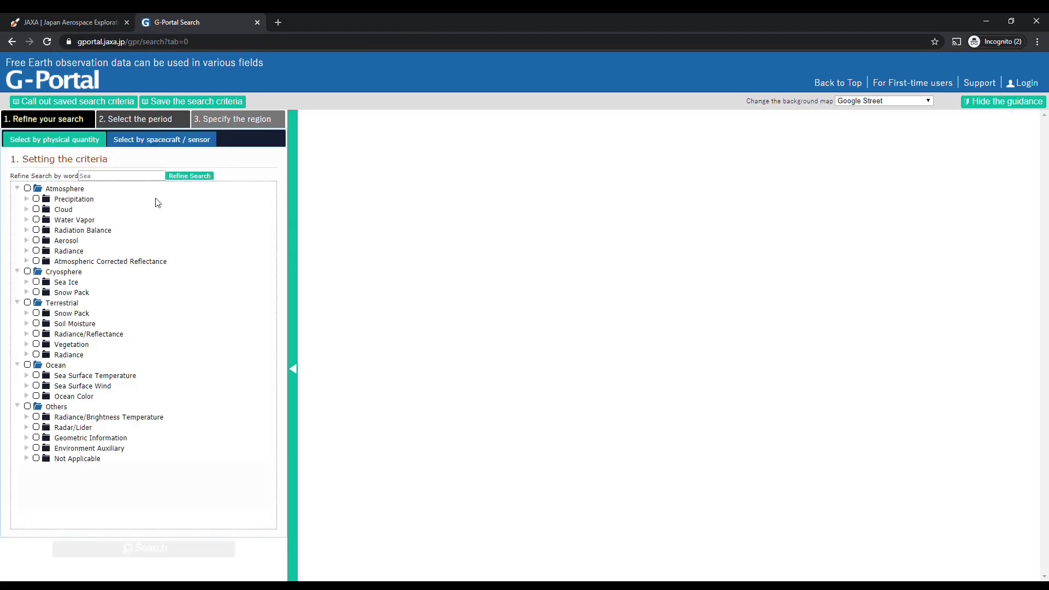
click(27, 188)
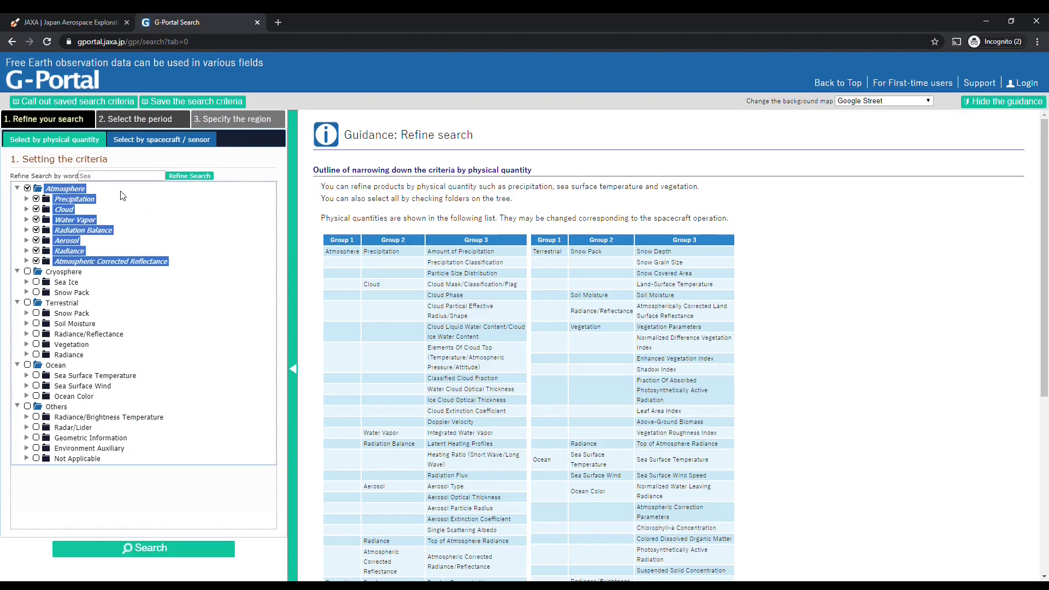
click(132, 121)
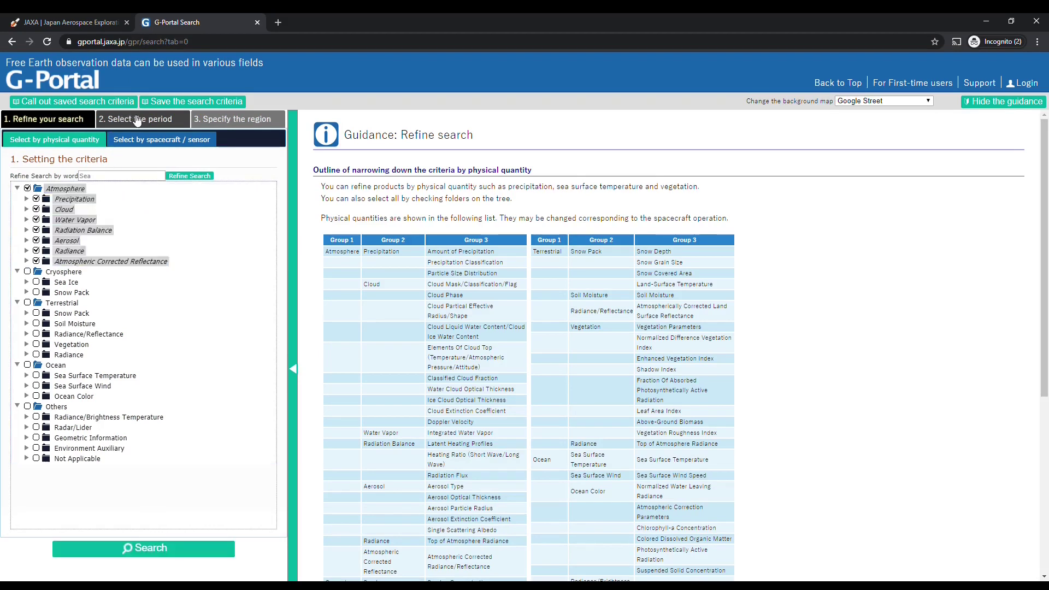
click(170, 205)
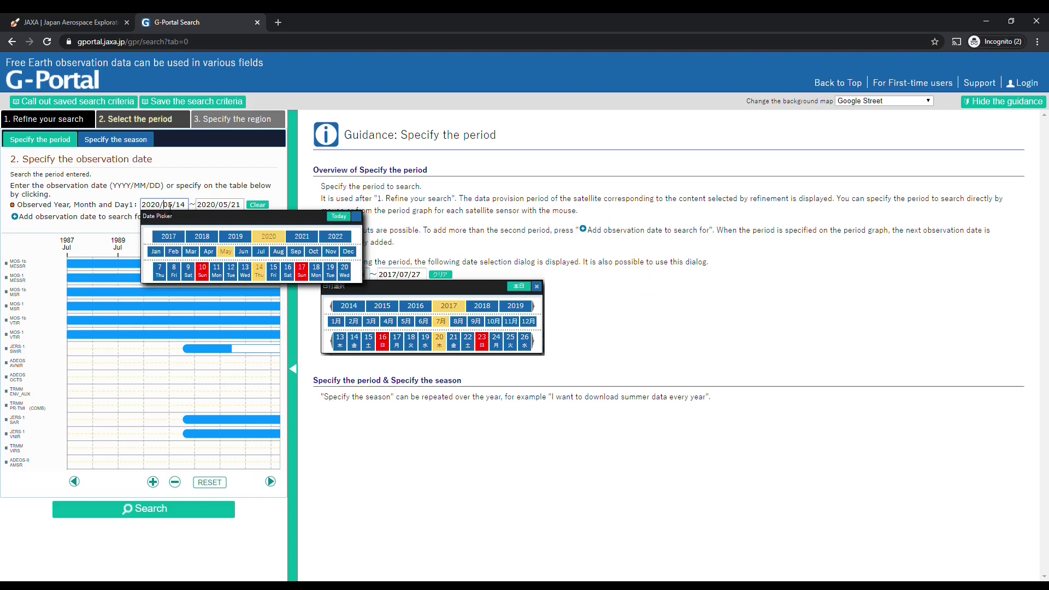
click(221, 205)
click(236, 173)
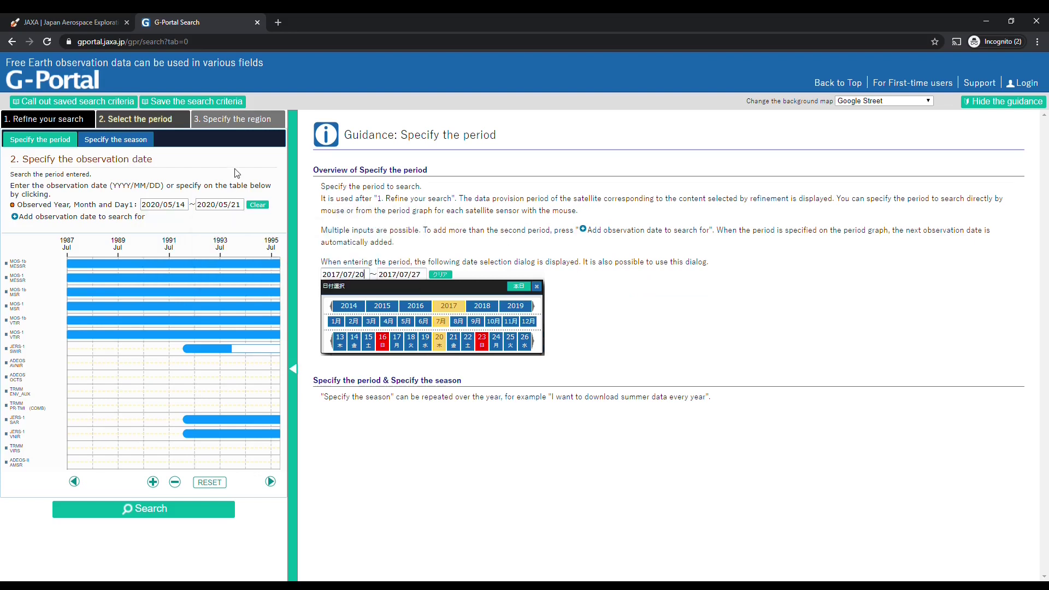
Draw a search rectangle around Beijing (lat 38.0–43.27, lon 113.16–120.63).
click(232, 121)
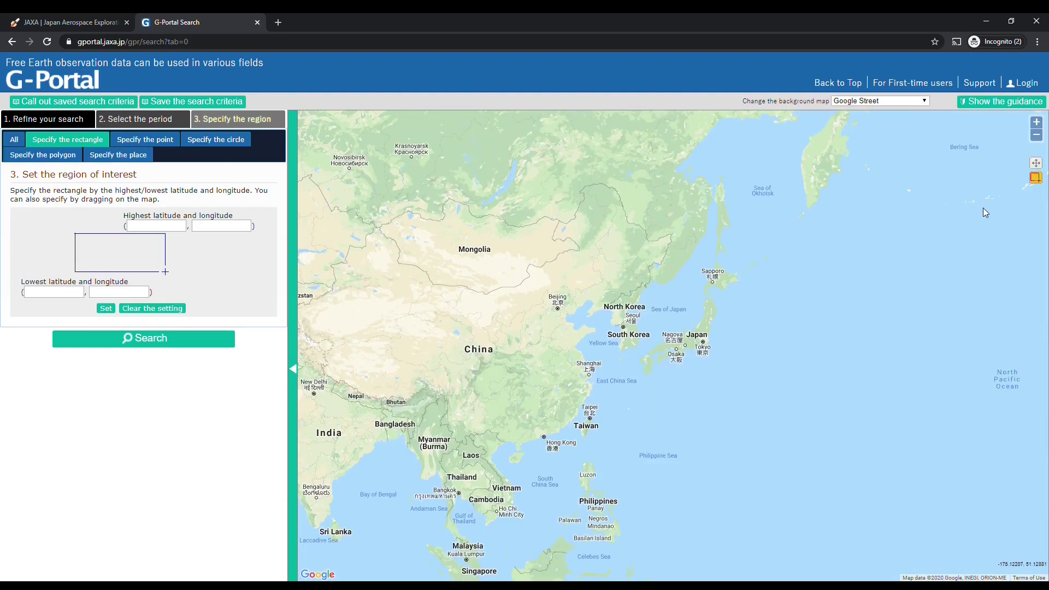
click(1037, 162)
drag(592, 295, 593, 236)
click(1036, 178)
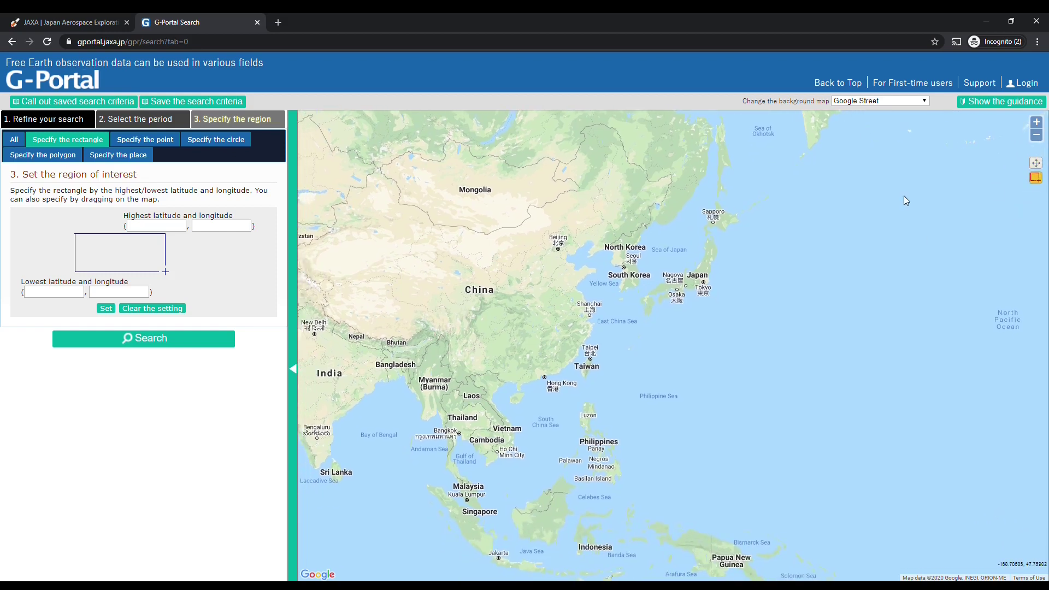
drag(537, 221, 584, 263)
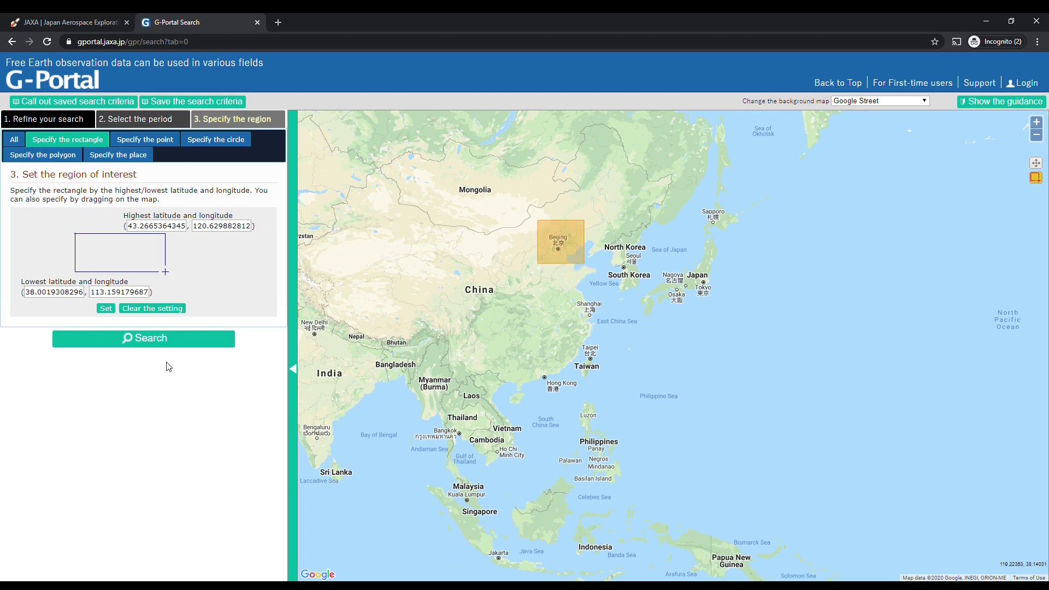
Run the Beijing atmosphere search, try downloading an L2-LTOA product, and go to user registration.
click(165, 340)
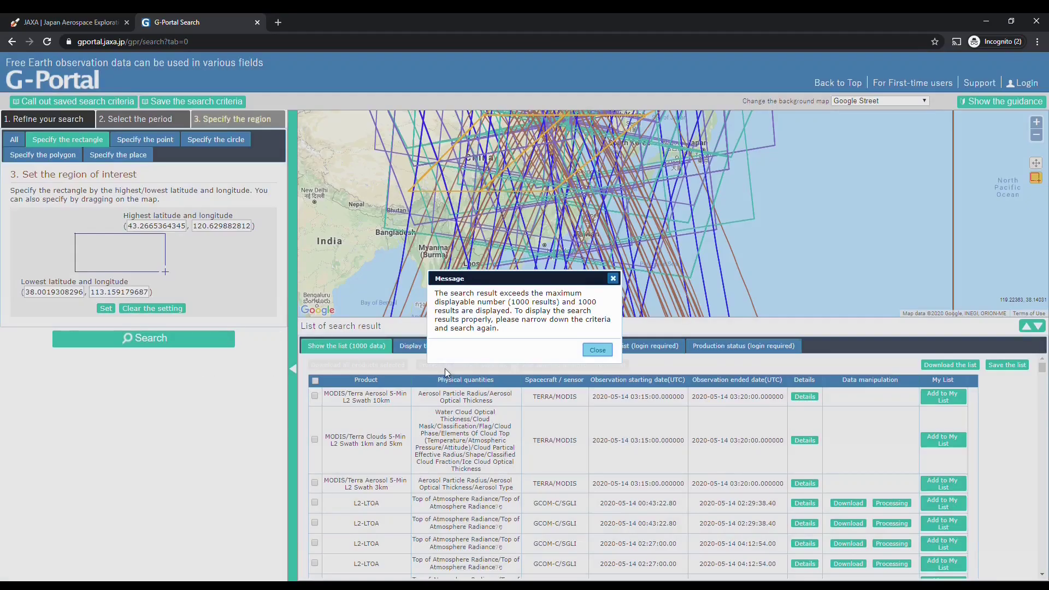
click(609, 354)
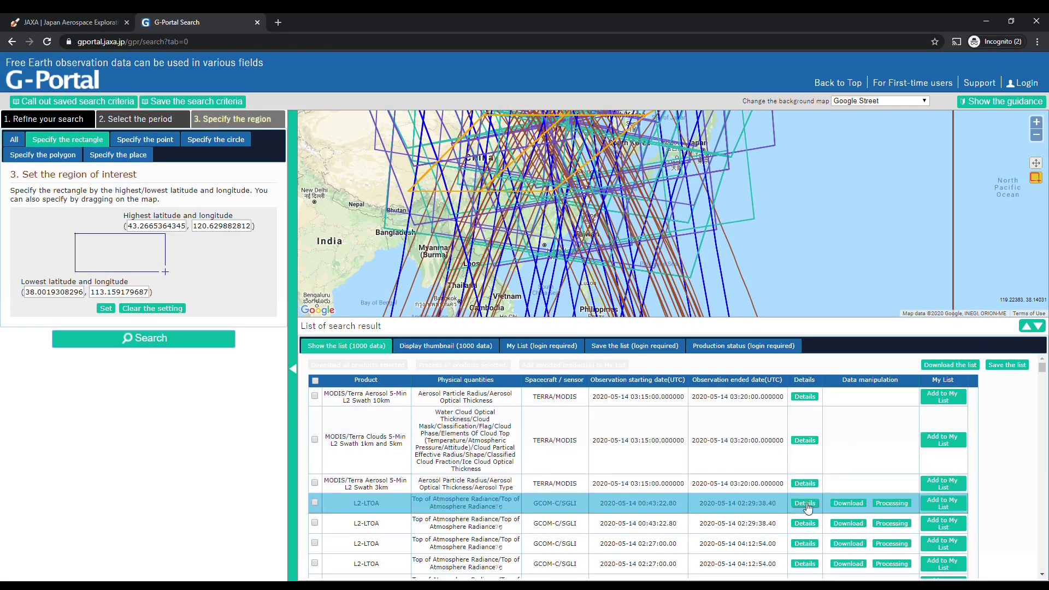
click(852, 504)
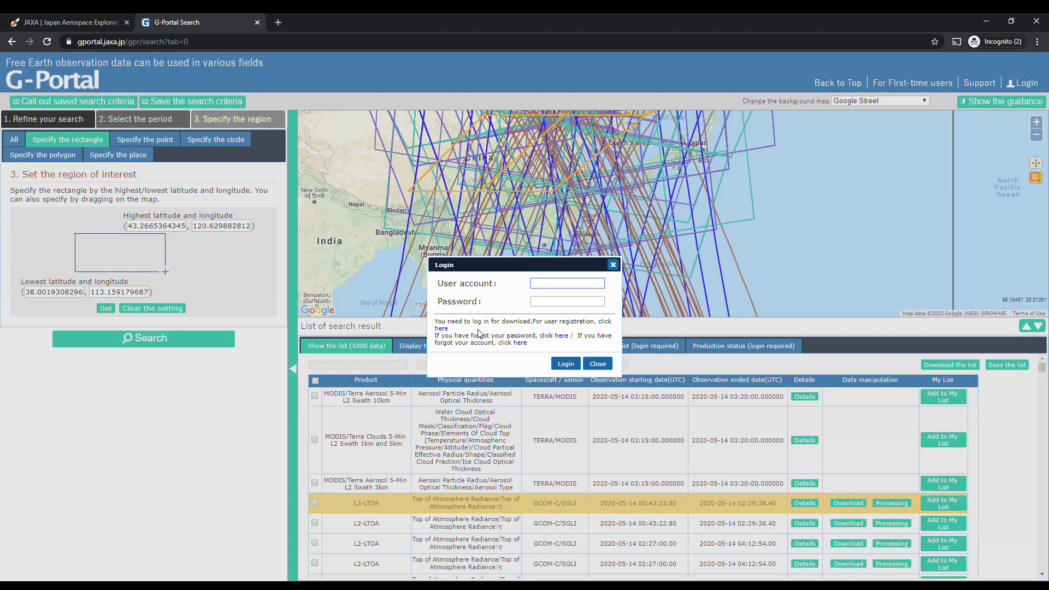
click(441, 329)
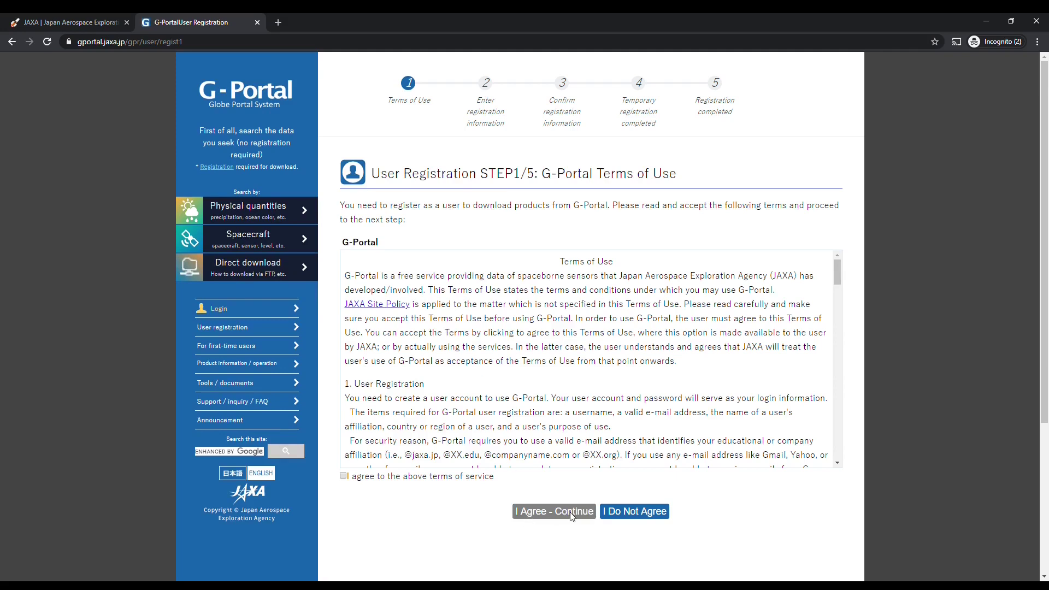
Agree to the G-Portal terms of service and continue to registration step 2/5.
scroll(497, 391, down, 10)
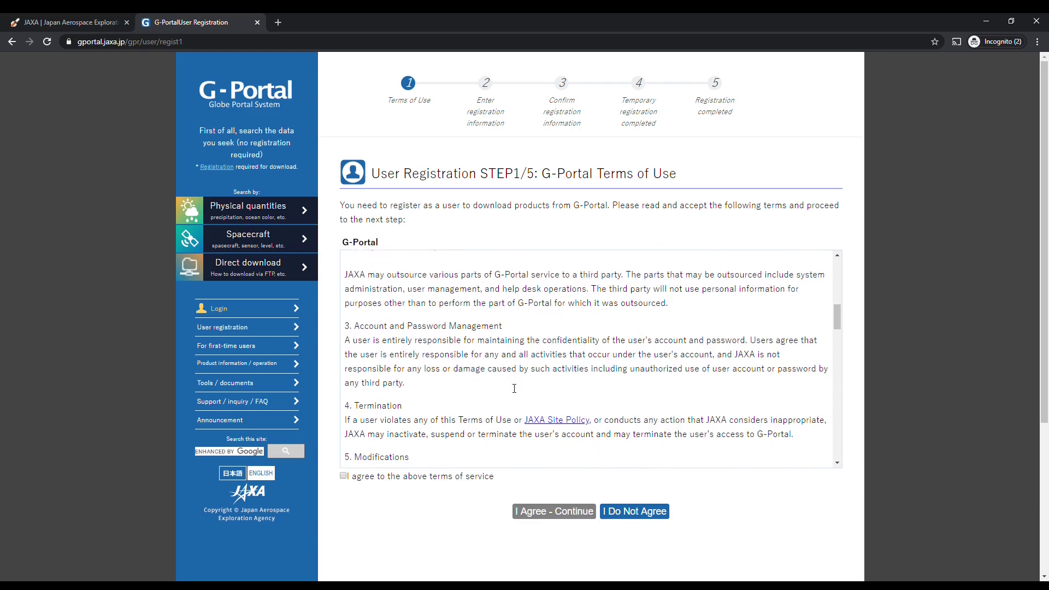
click(345, 478)
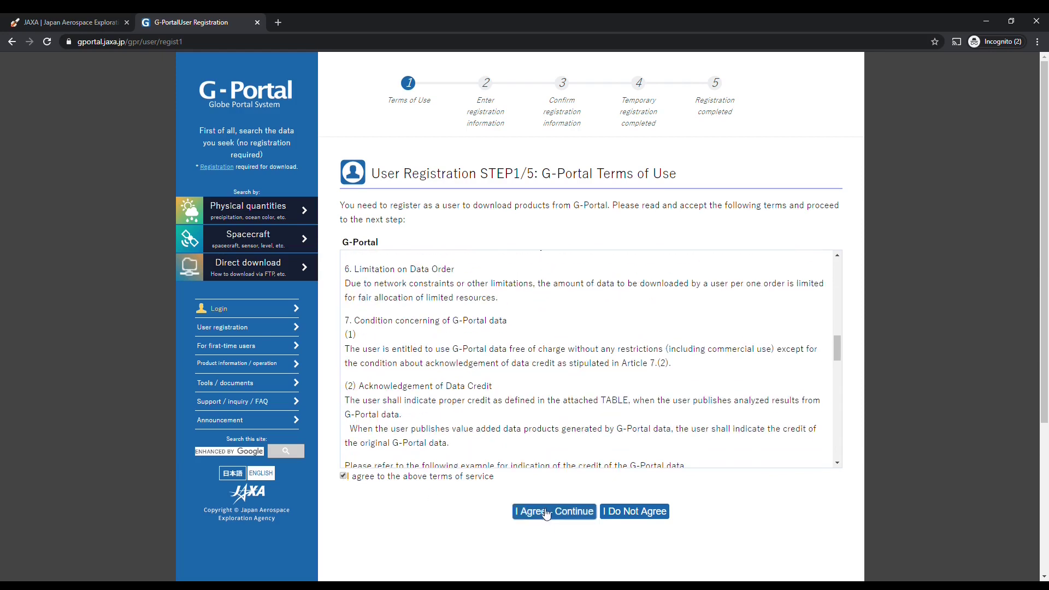
click(556, 512)
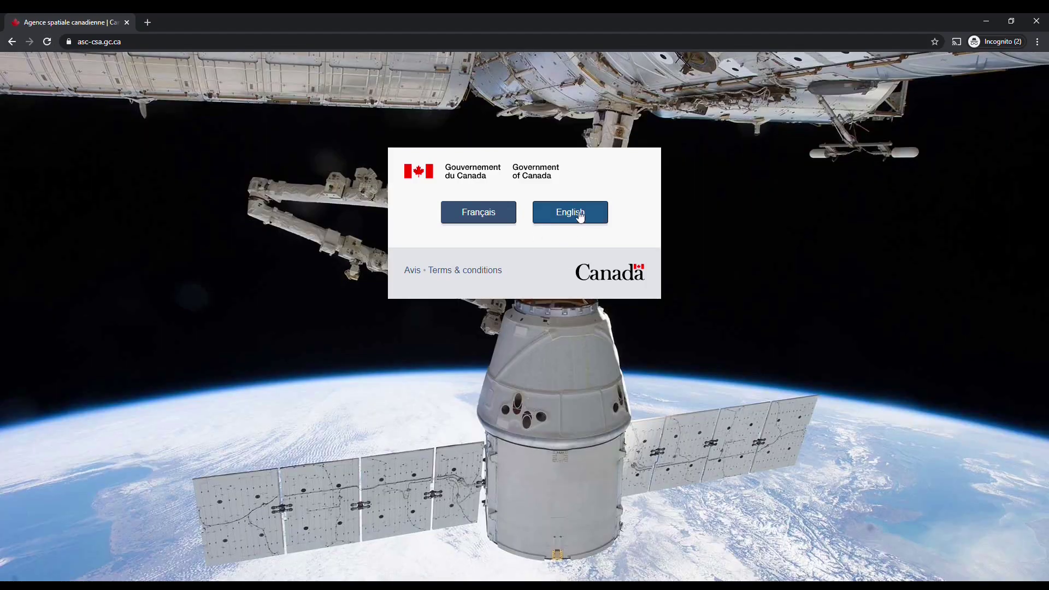
Open the Canadian Space Agency's English site and its Resources > Open data page.
click(580, 217)
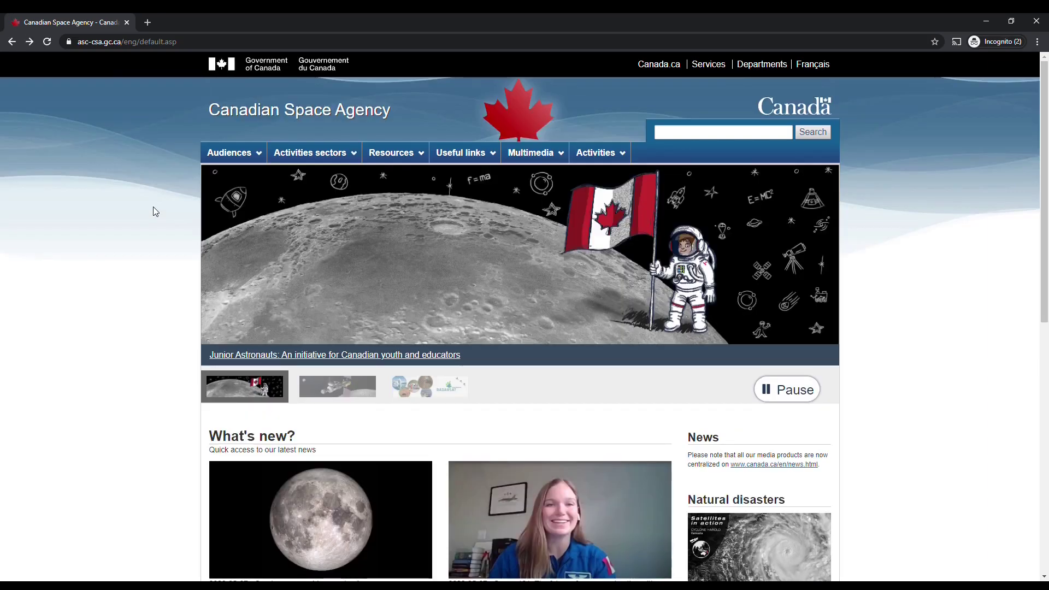
mouse_move(412, 153)
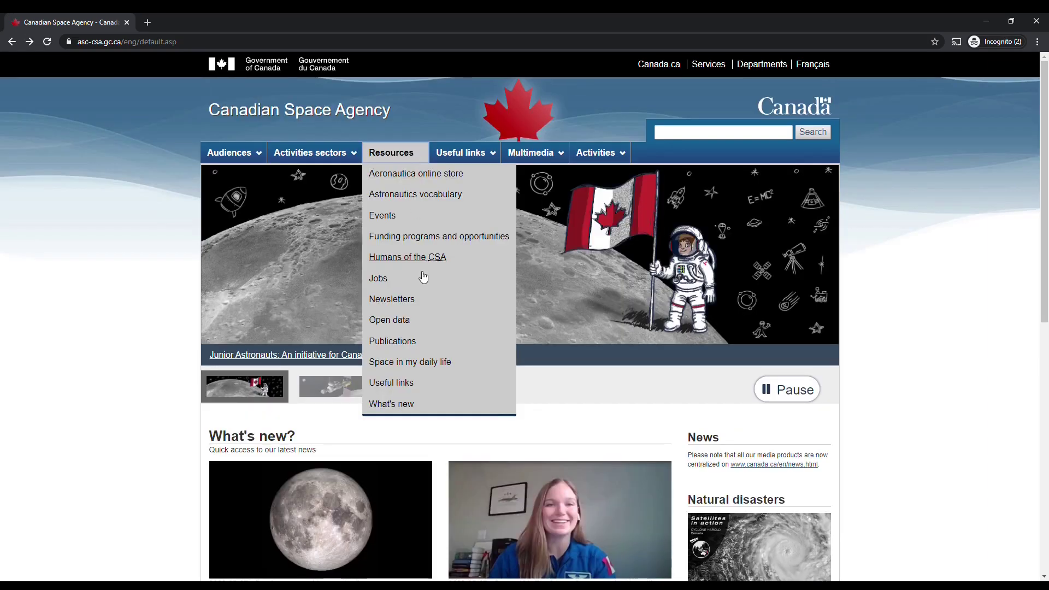
click(395, 322)
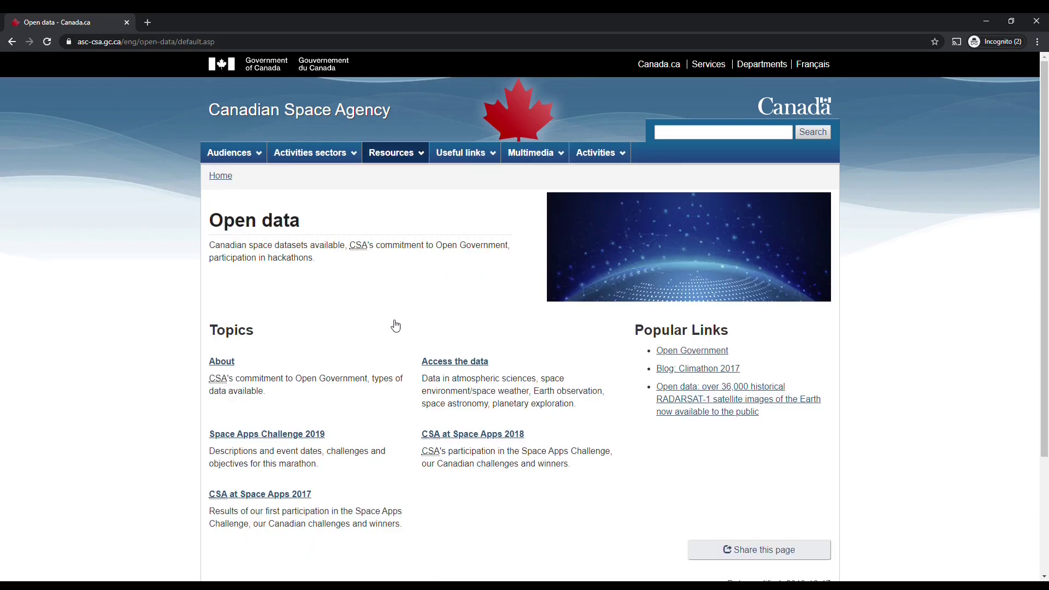
Search the site for NO2 and look through the 1,499 results, selecting 'nitrogen' in a snippet.
click(685, 137)
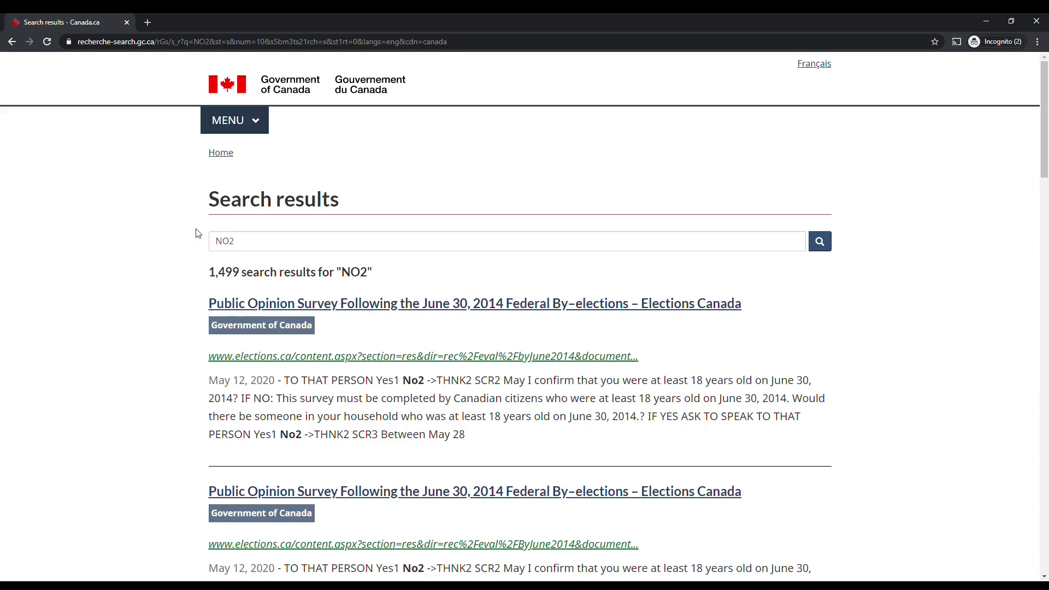
scroll(197, 232, down, 5)
scroll(197, 237, down, 9)
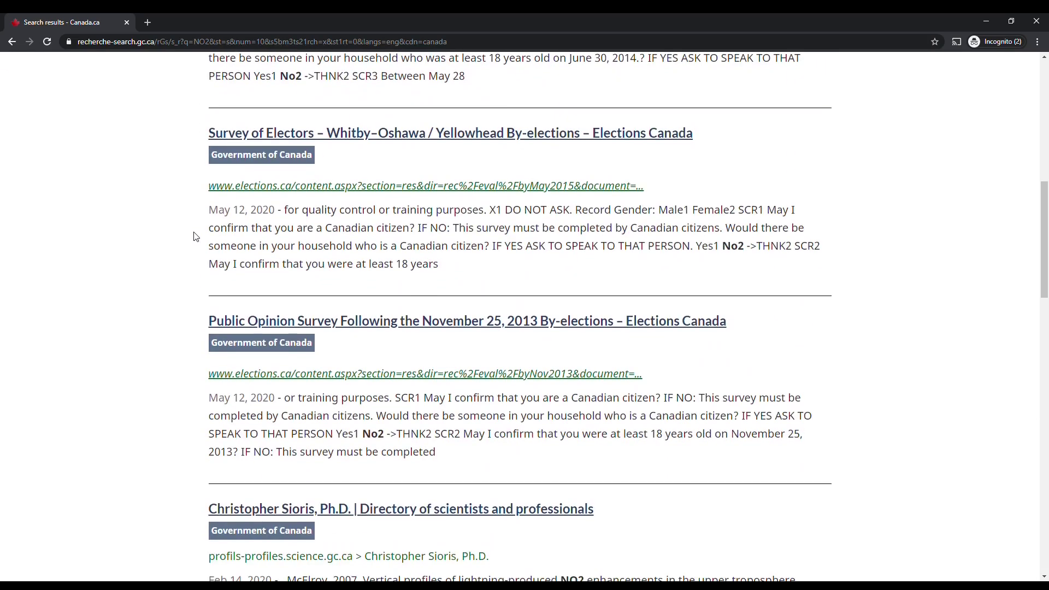
scroll(195, 237, down, 4)
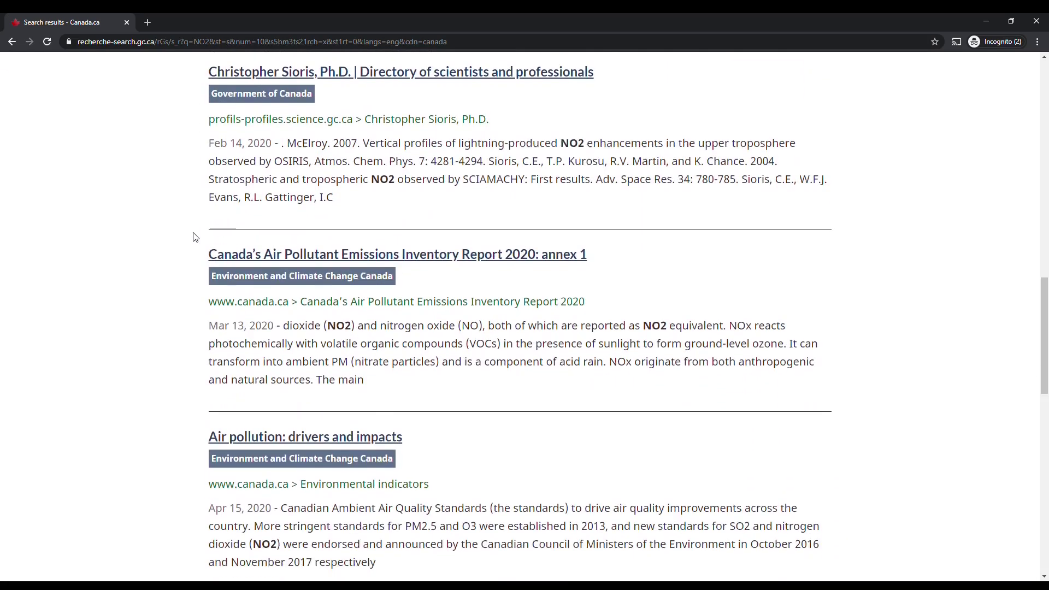
double_click(418, 331)
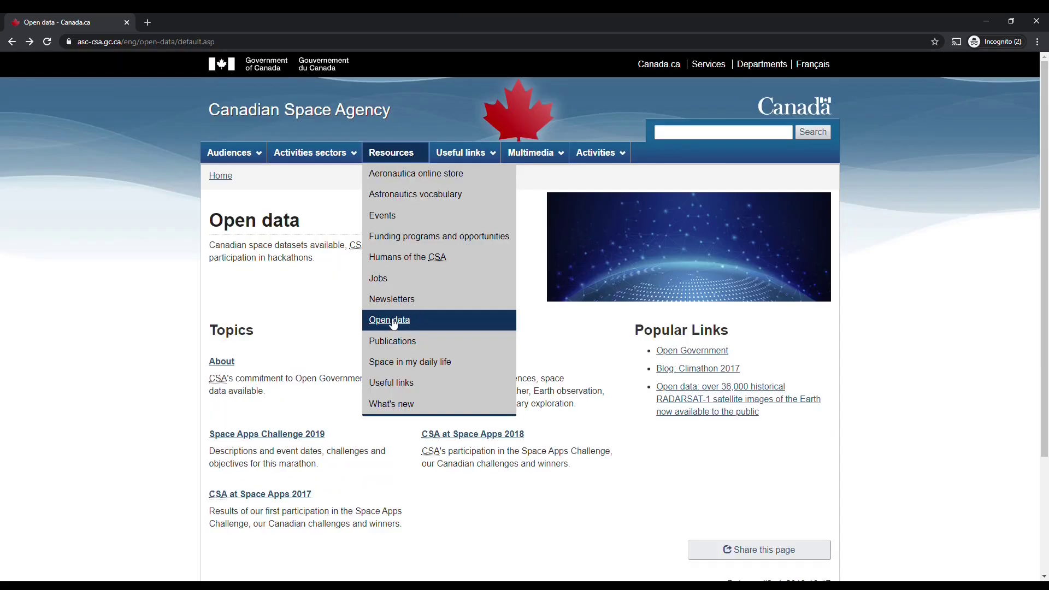
Return to Open data and search the Access the data catalogue for Nitrogen.
click(394, 324)
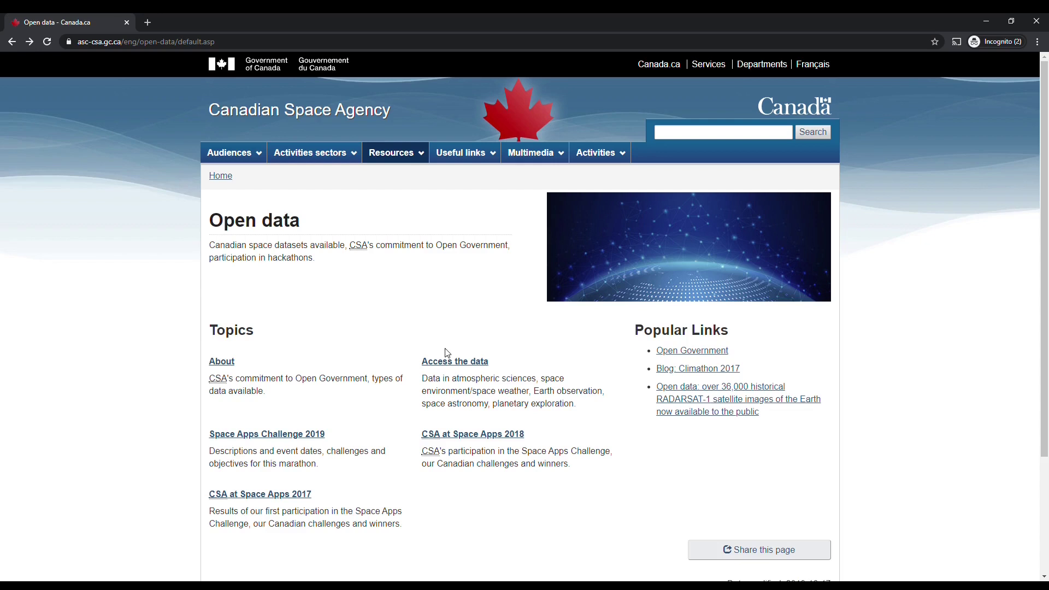
click(464, 365)
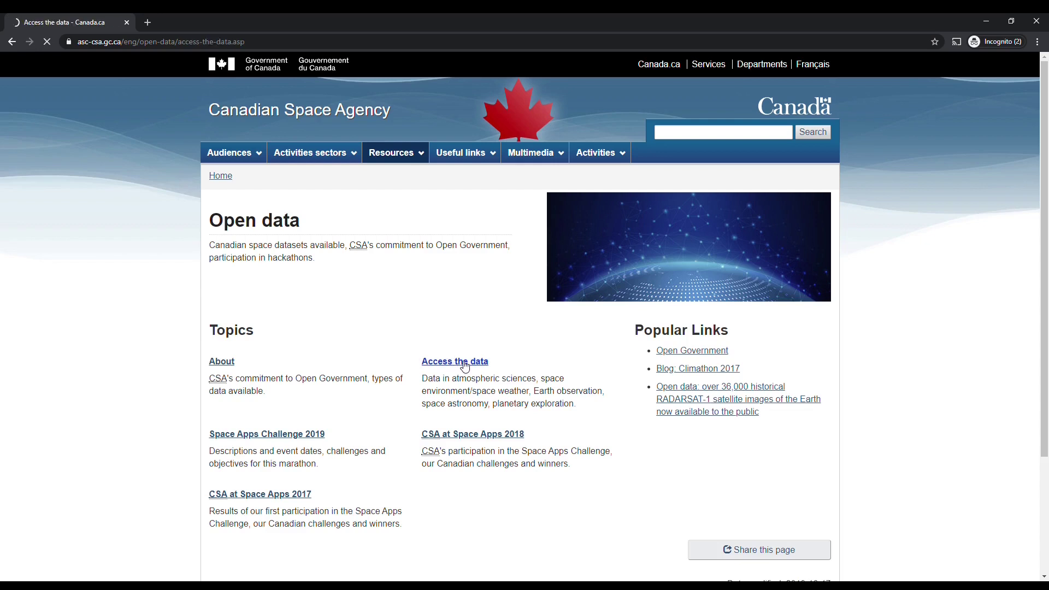
click(658, 321)
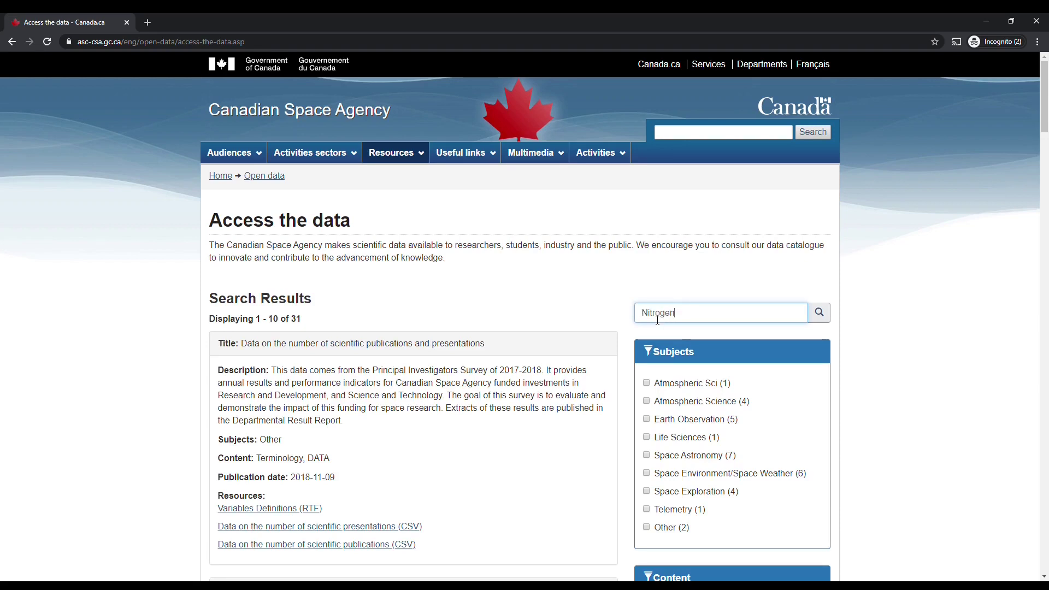
key(Return)
scroll(470, 328, down, 3)
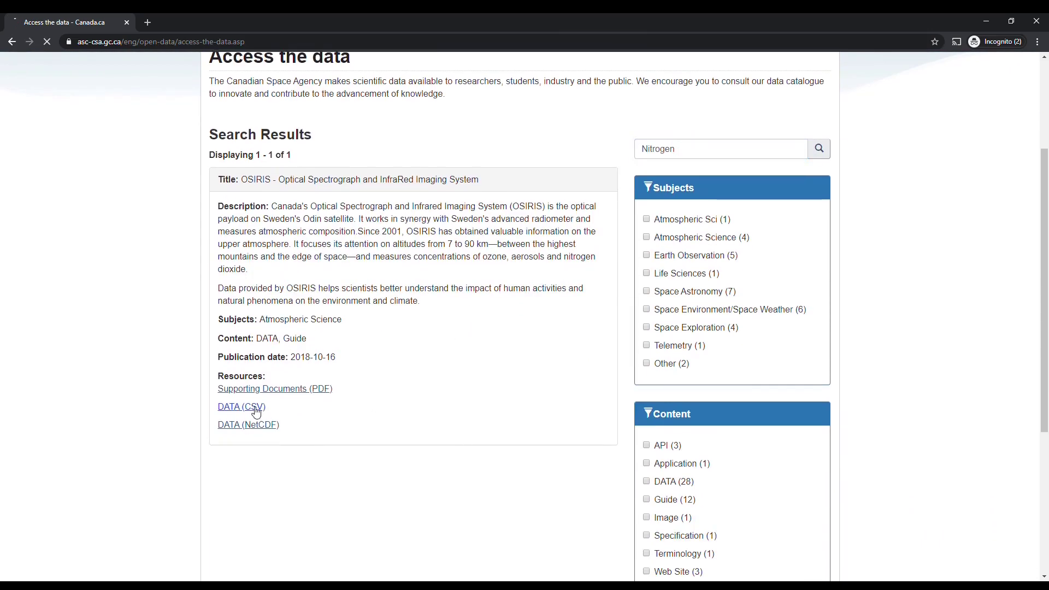
Open the OSIRIS DATA (CSV) folder, then its Level2/daily subfolder.
click(256, 412)
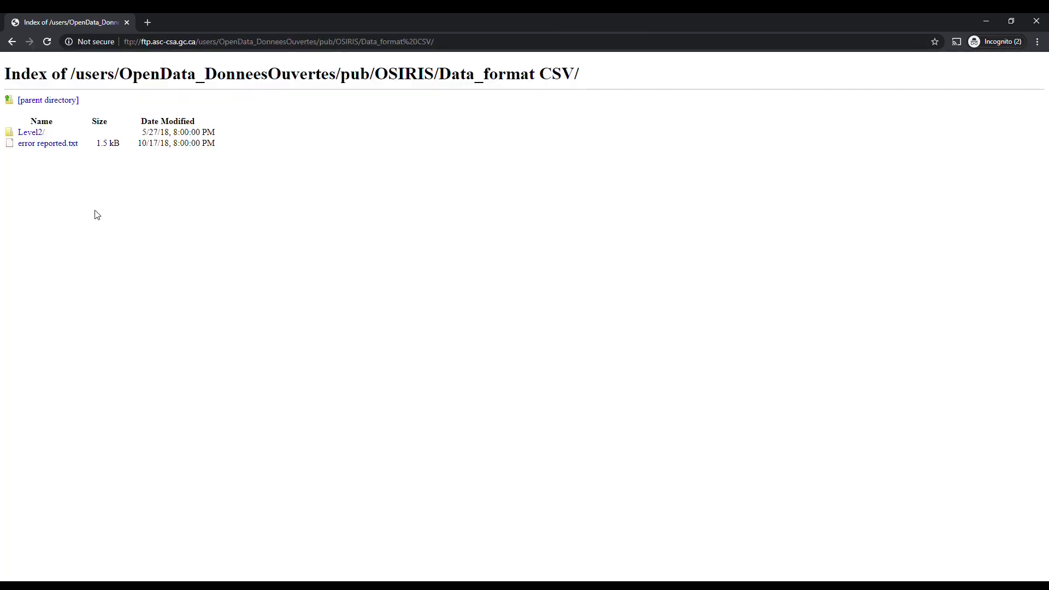
click(43, 135)
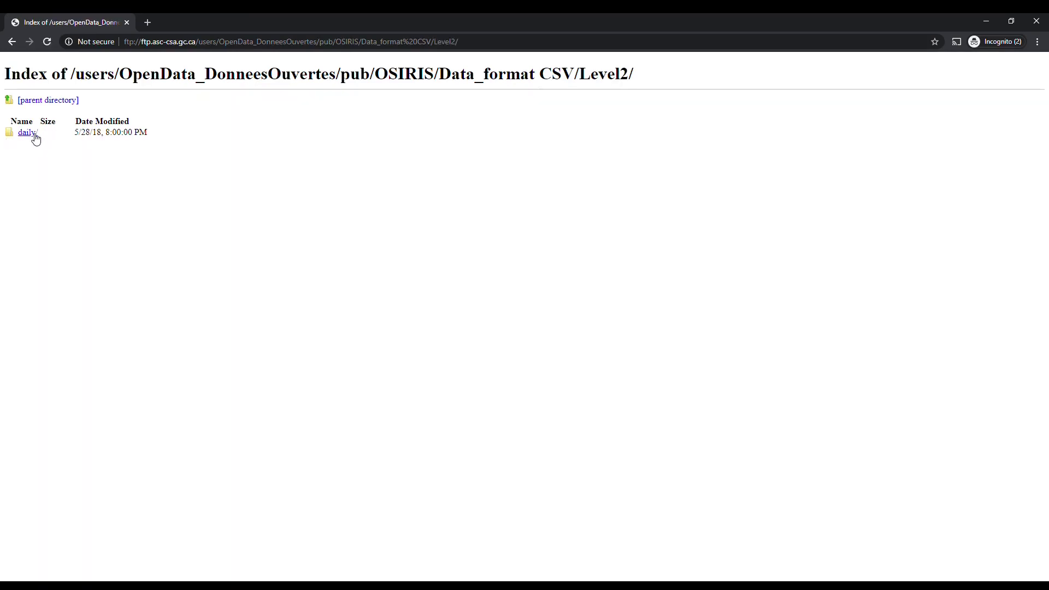
click(34, 135)
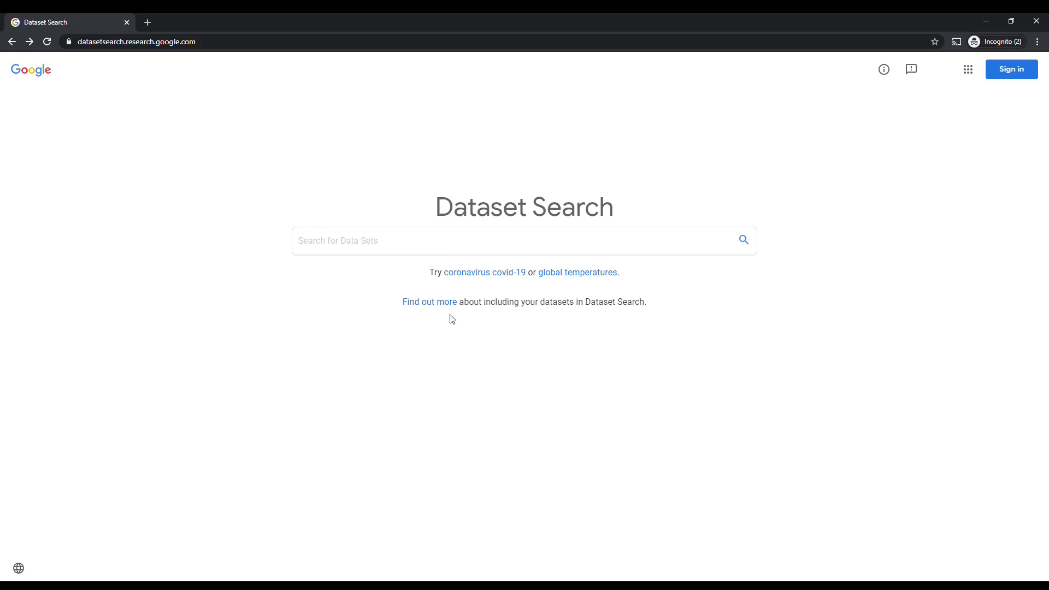
Search coronavirus covid-19 datasets, filtered to Past month updates and Other download format.
click(477, 278)
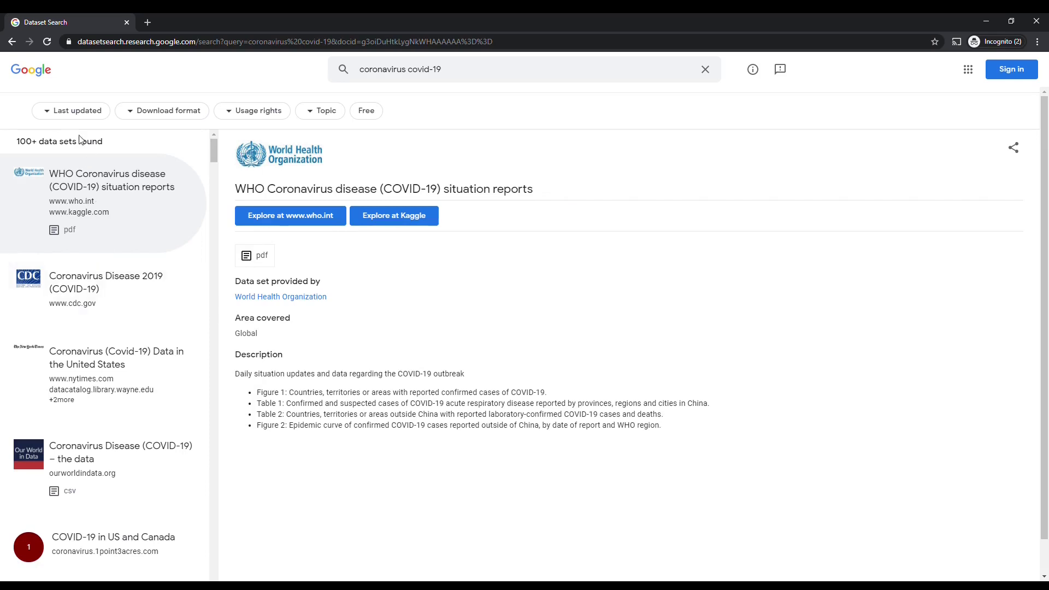
drag(214, 155, 199, 134)
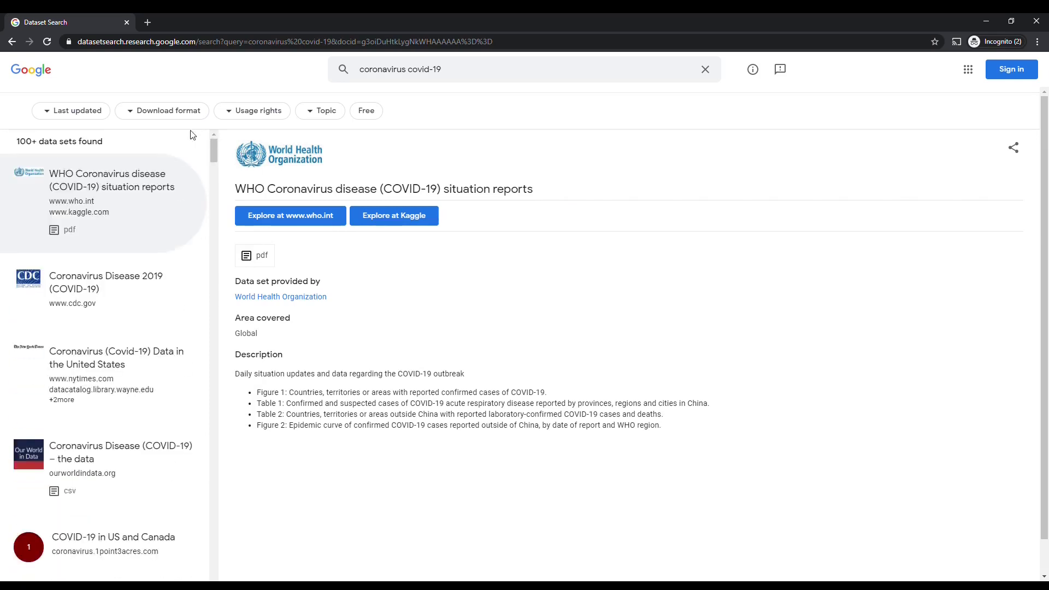
click(83, 111)
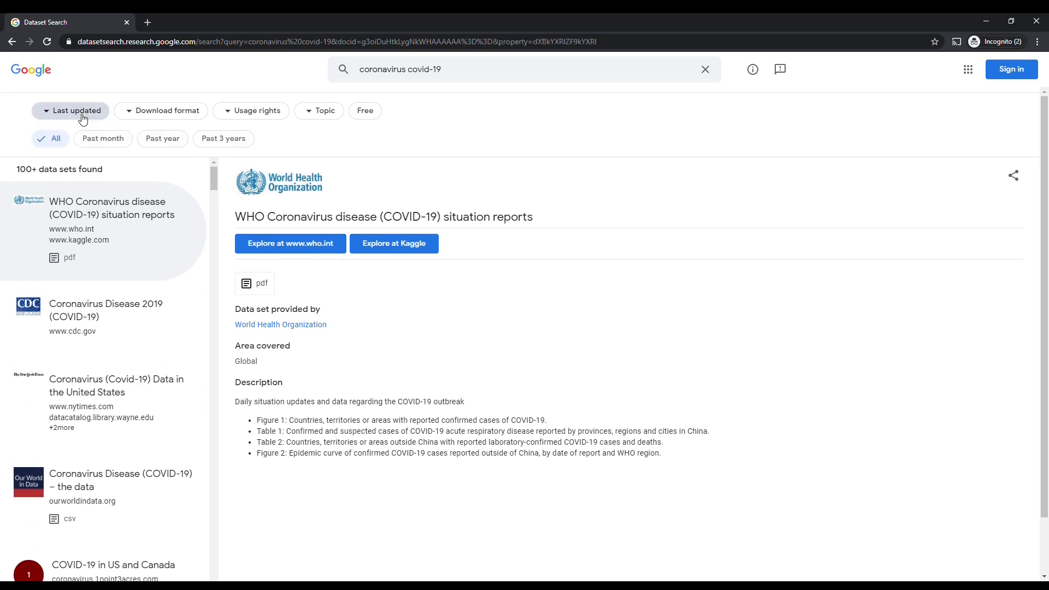
click(122, 140)
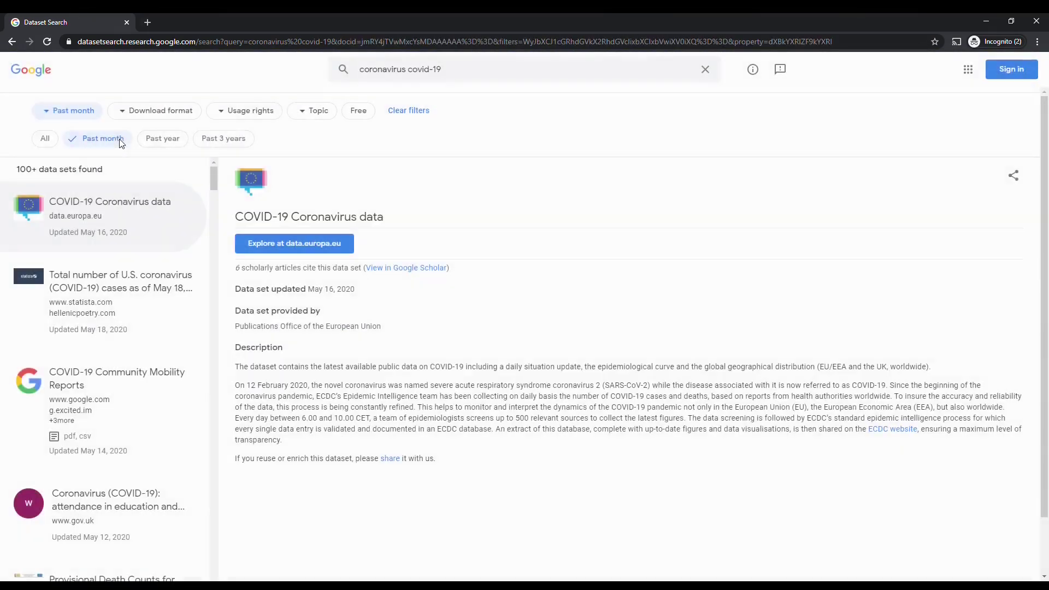
click(164, 116)
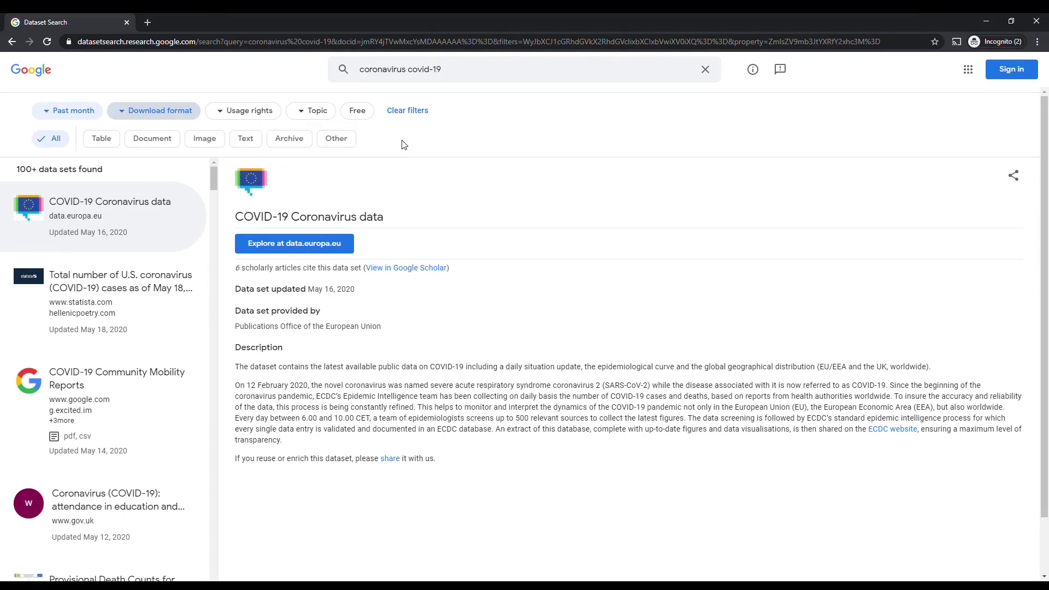
click(336, 140)
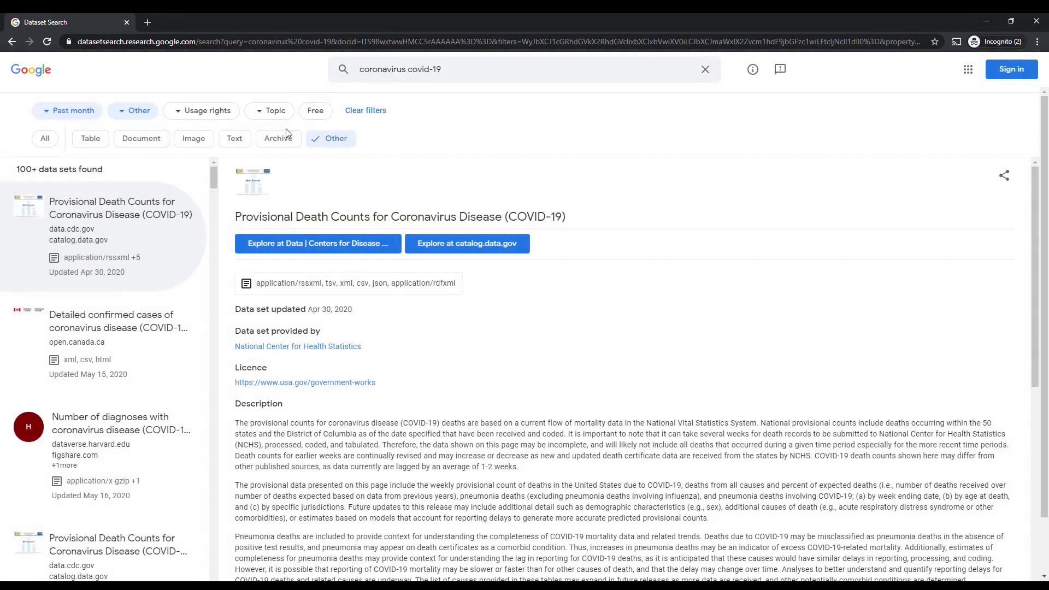
Limit to free datasets, search Dataset Search for NO2, and browse the 100+ results.
click(317, 113)
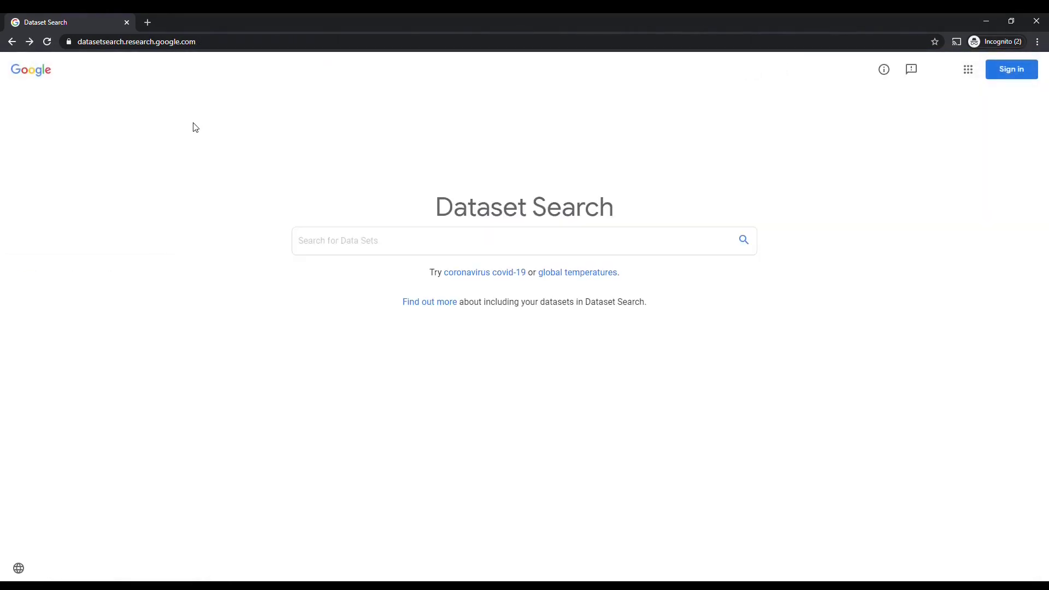
click(322, 245)
text(NO2)
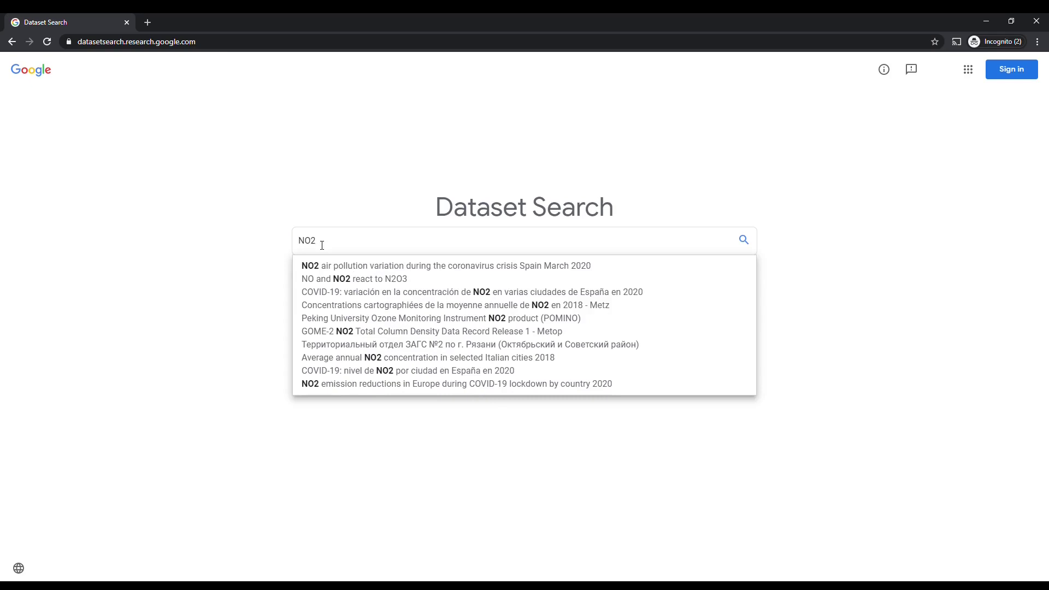
key(Return)
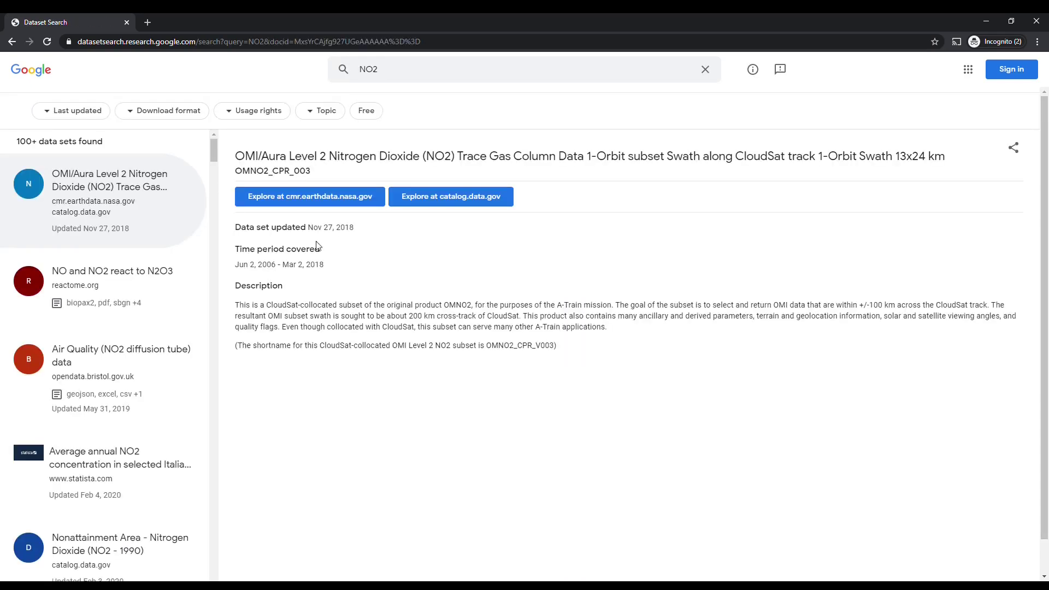
scroll(215, 166, down, 5)
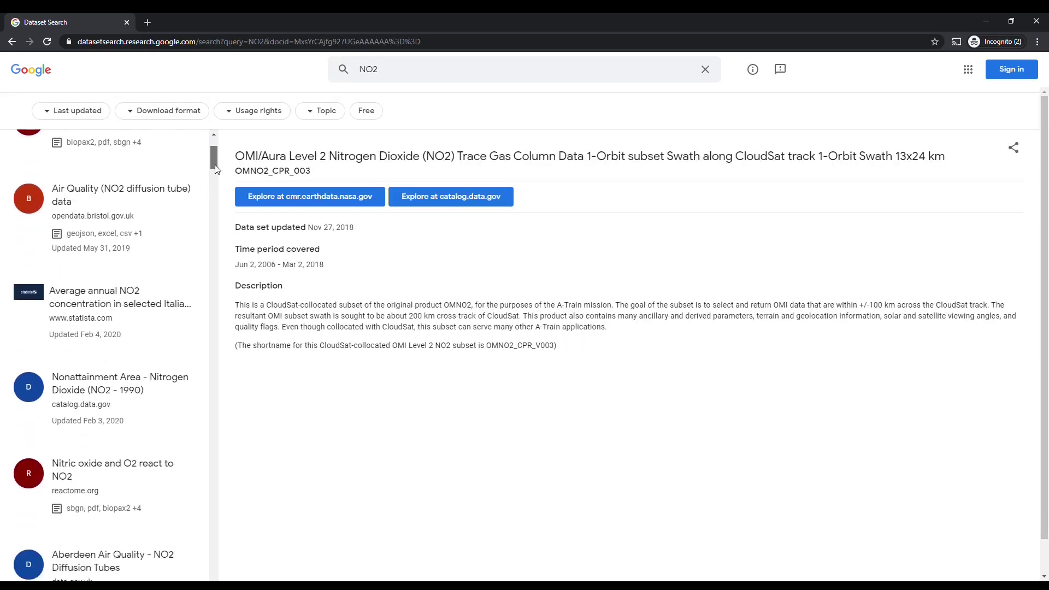
drag(217, 171, 219, 182)
key(alt+Left)
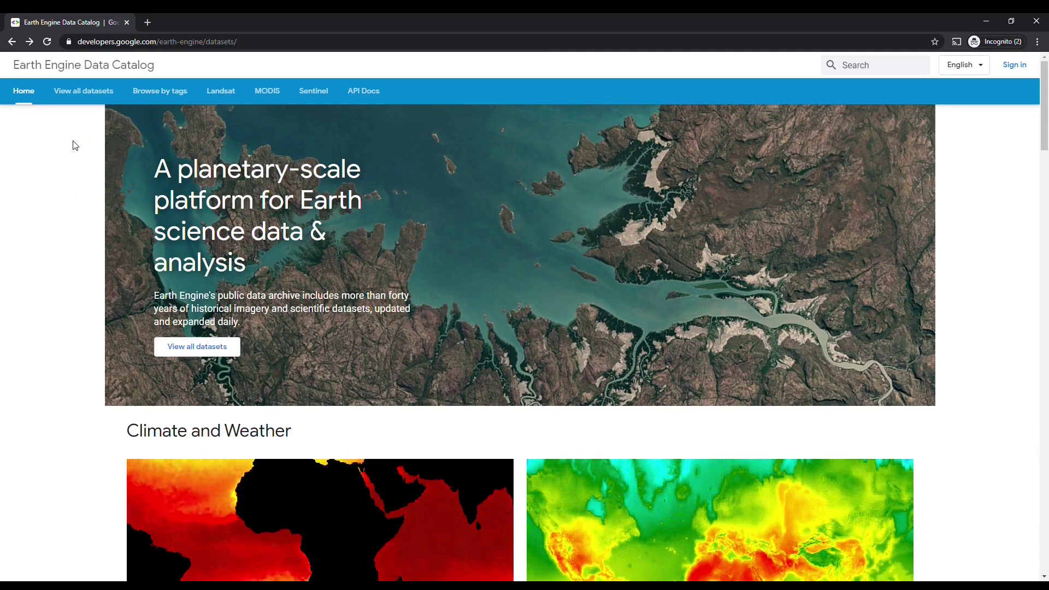
Scroll down the Earth Engine Data Catalog home page and back up toward the top.
scroll(77, 235, down, 5)
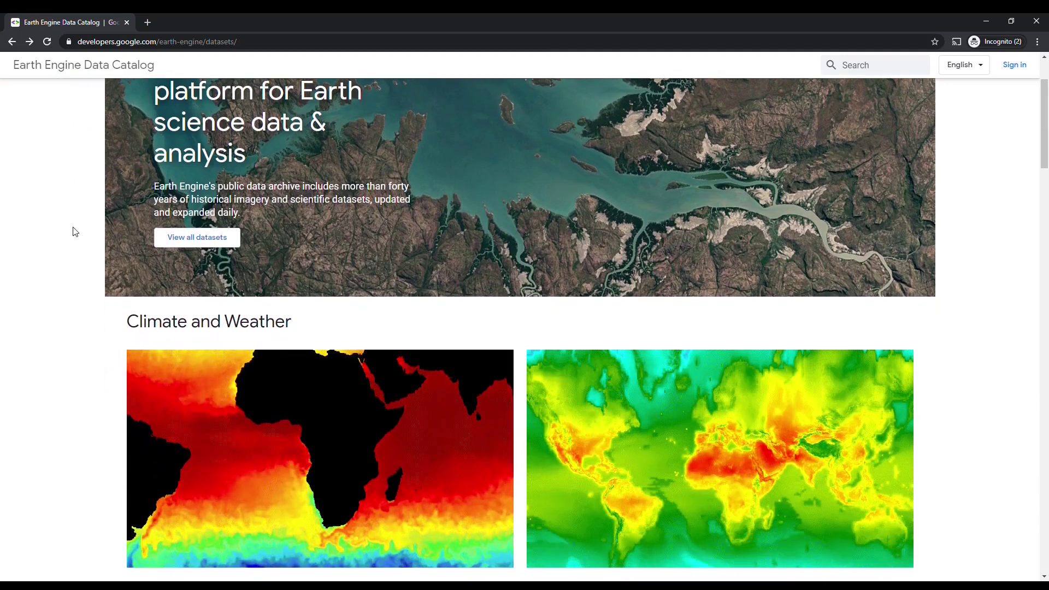
scroll(75, 232, down, 4)
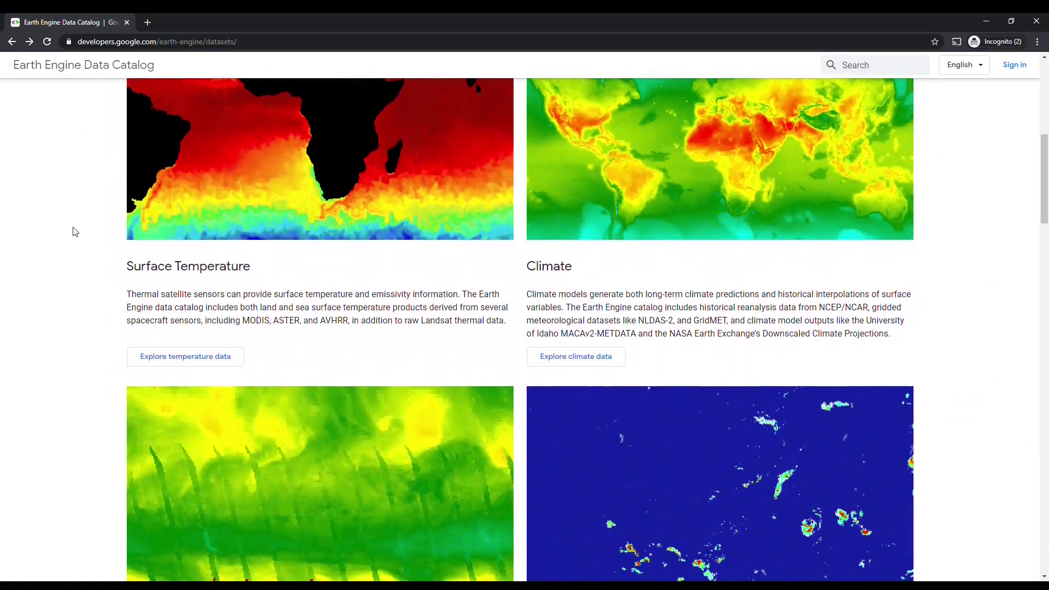
scroll(75, 232, down, 1)
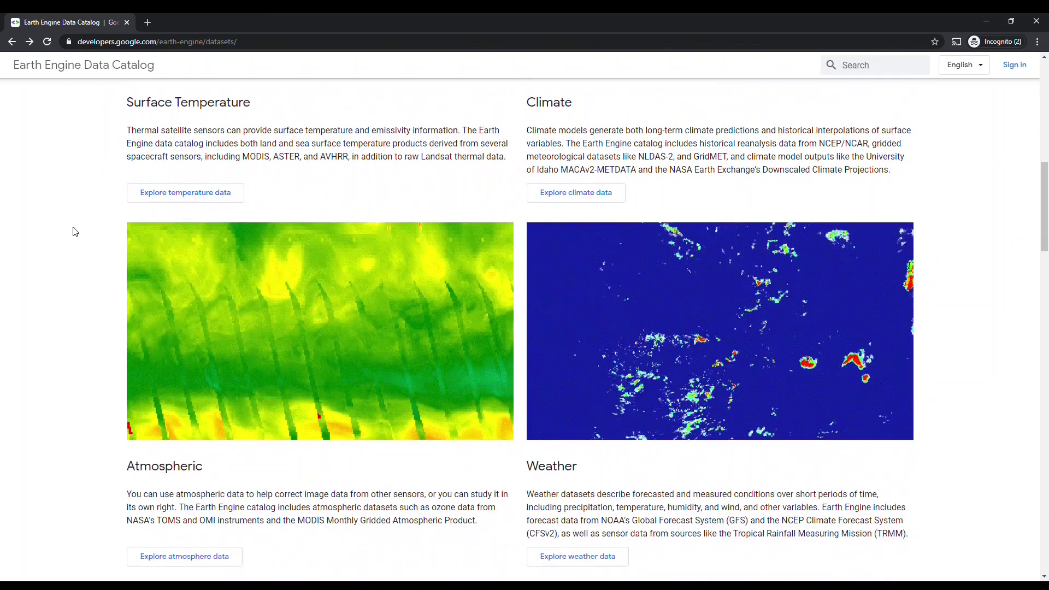
scroll(75, 232, up, 6)
scroll(74, 229, up, 4)
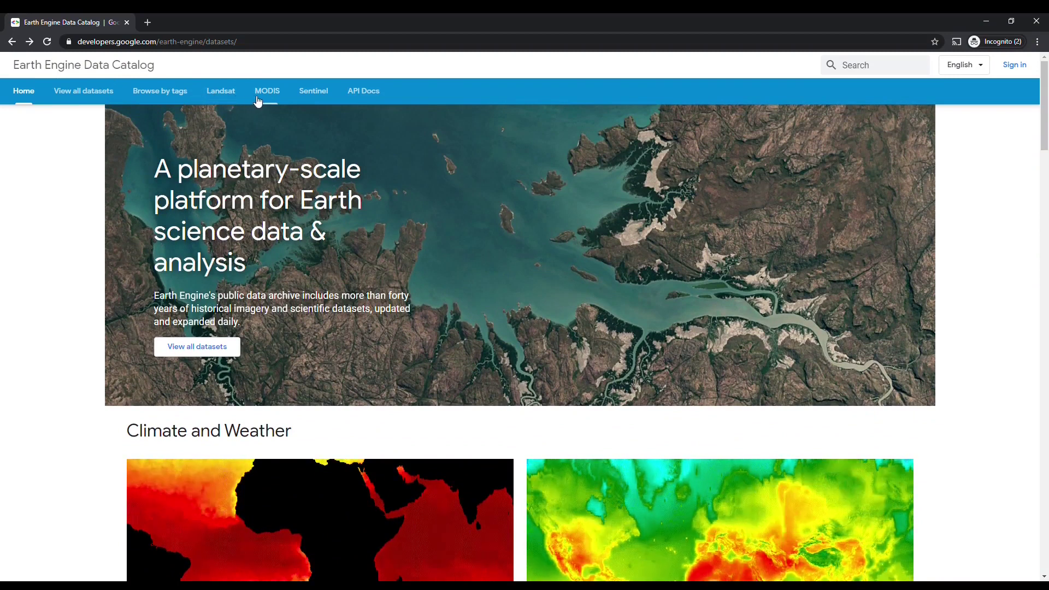
Open Sentinel collections, then the Sentinel-5P TROPOMI page, scrolling down to Nitrogen Dioxide.
click(320, 97)
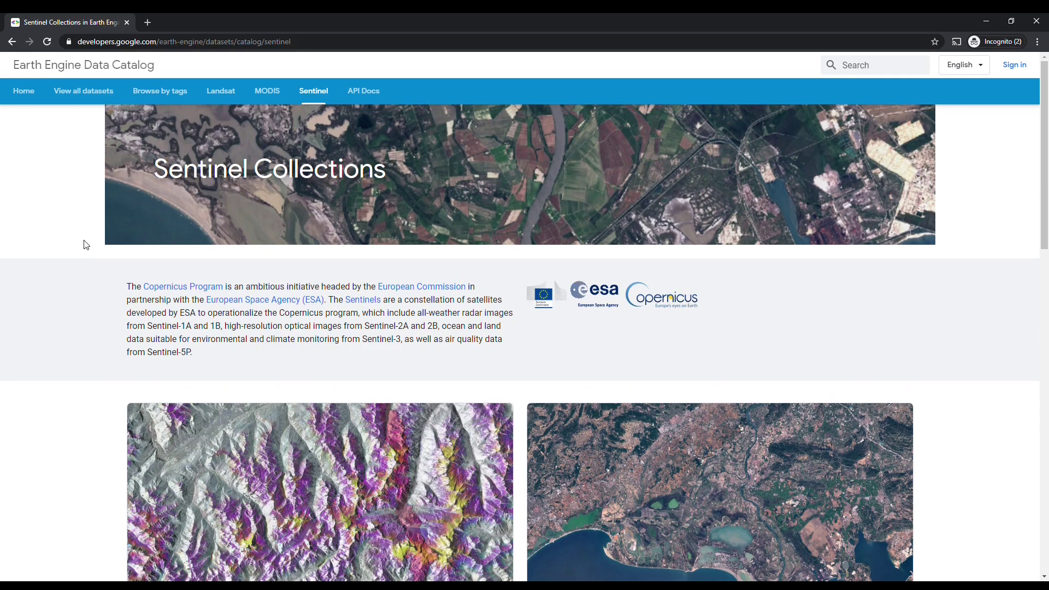
scroll(86, 245, down, 8)
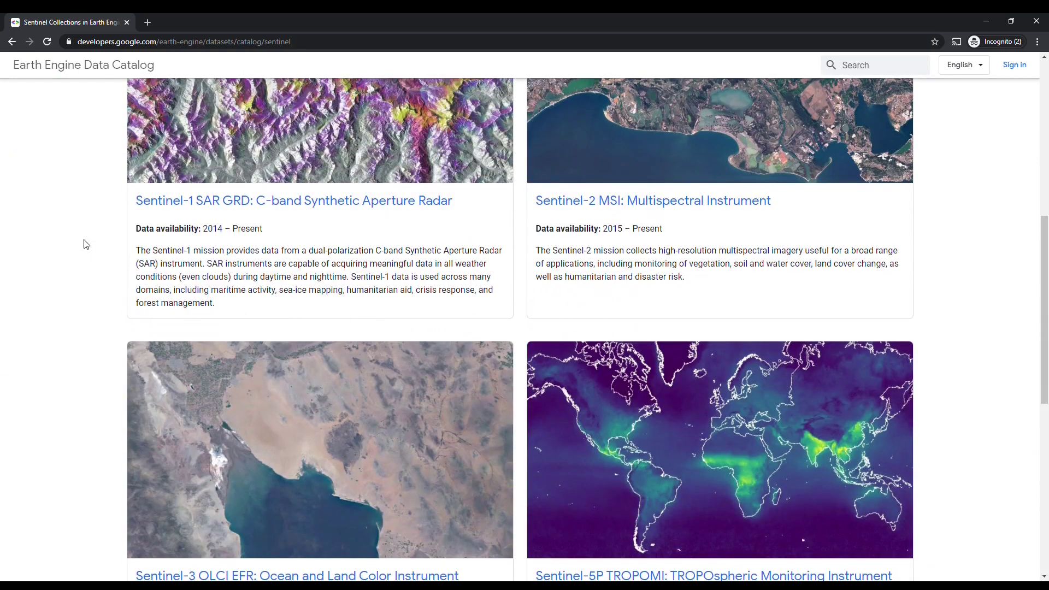
scroll(86, 245, down, 3)
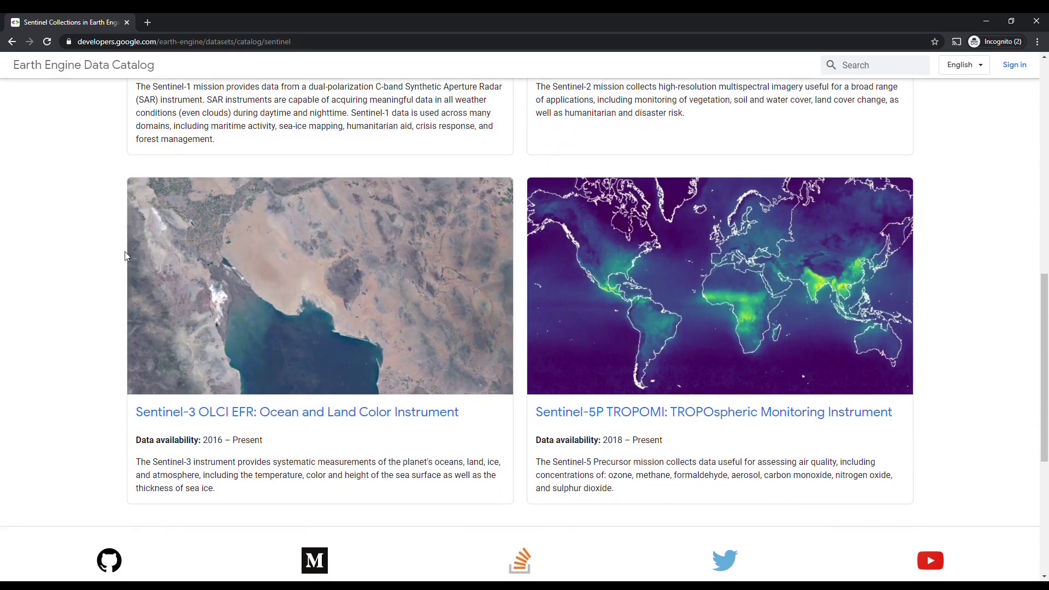
click(680, 414)
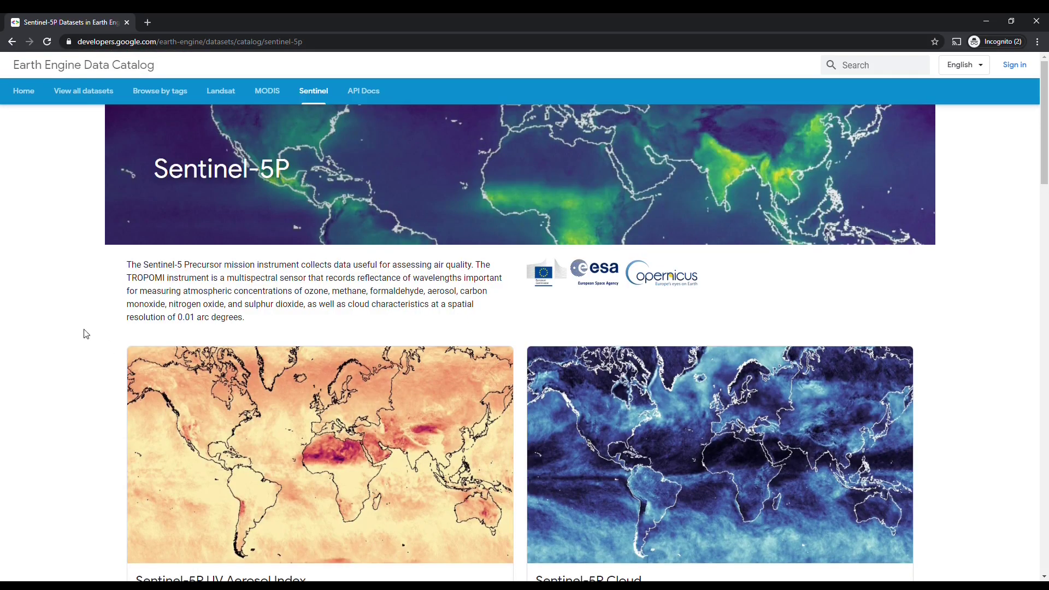
scroll(89, 326, down, 5)
scroll(89, 324, down, 5)
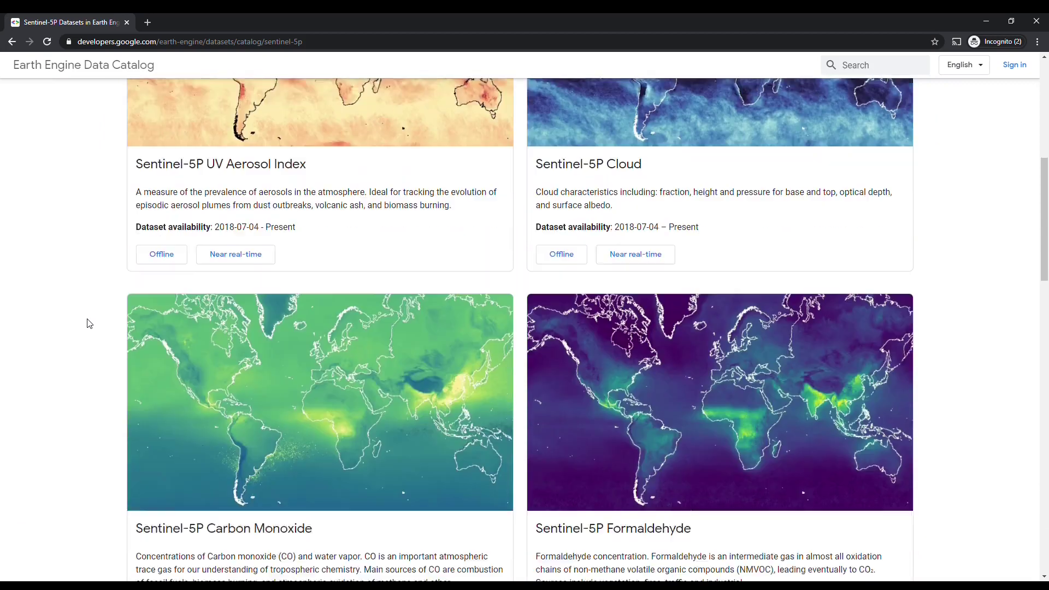
scroll(89, 324, down, 7)
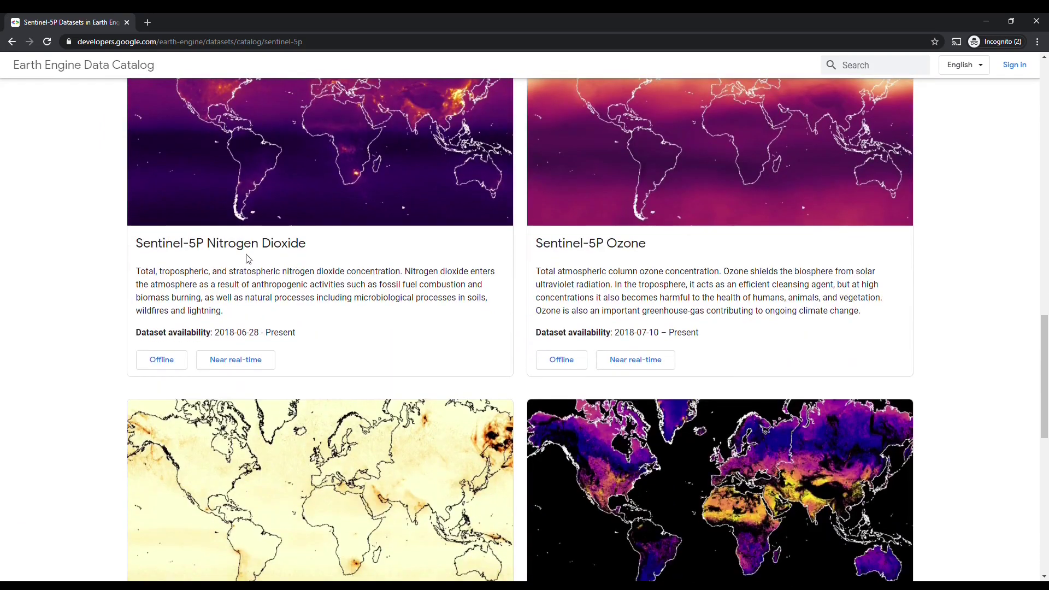
Open the near real-time Nitrogen Dioxide dataset, then search Resource Telescope projects for nitrogen and browse results.
click(241, 359)
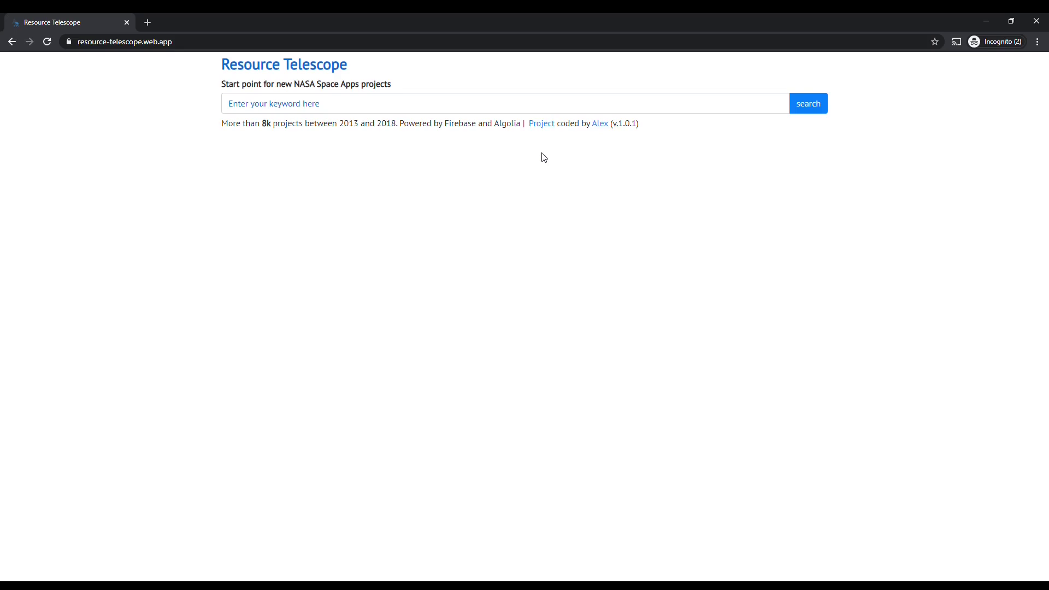
click(362, 112)
text(nitrogen)
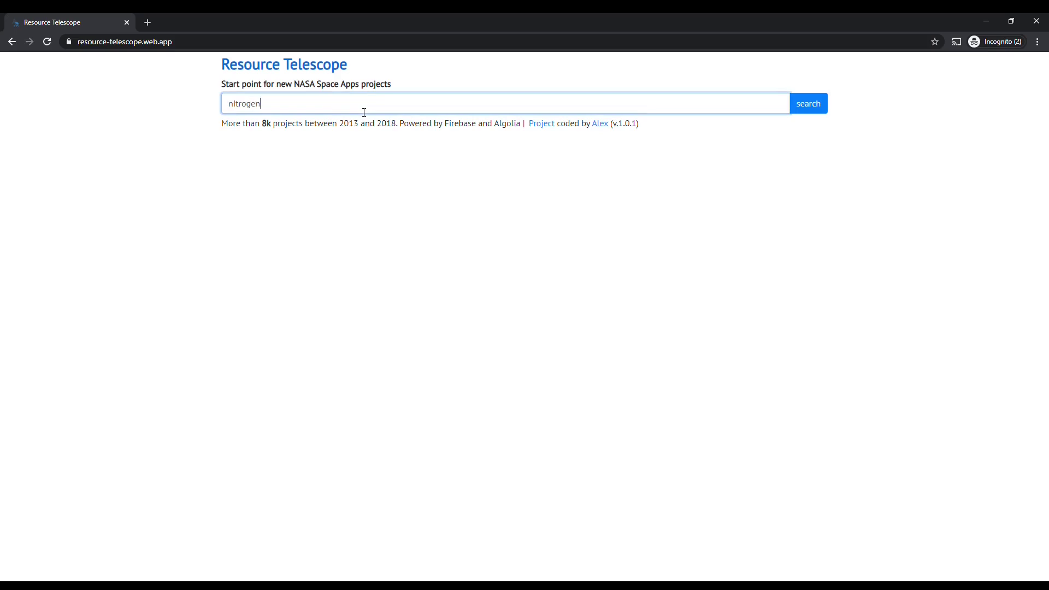
key(Return)
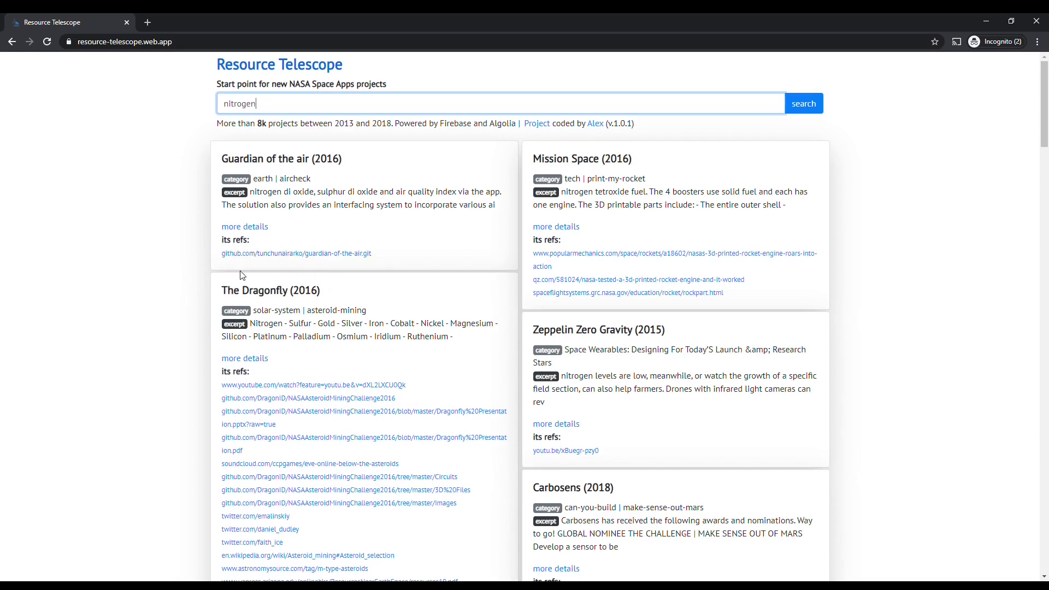
scroll(239, 276, down, 5)
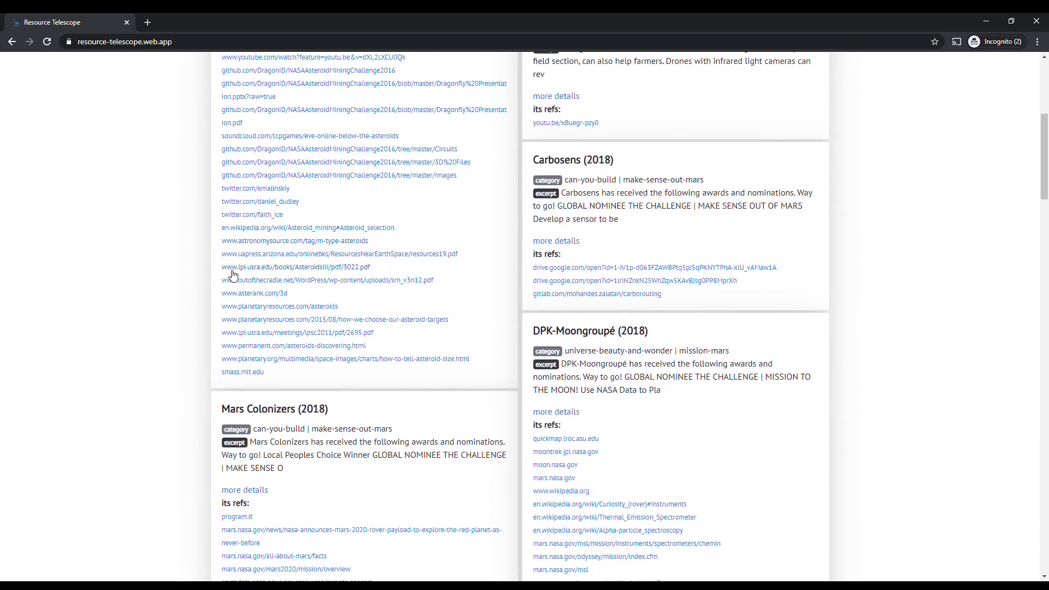
scroll(232, 275, down, 5)
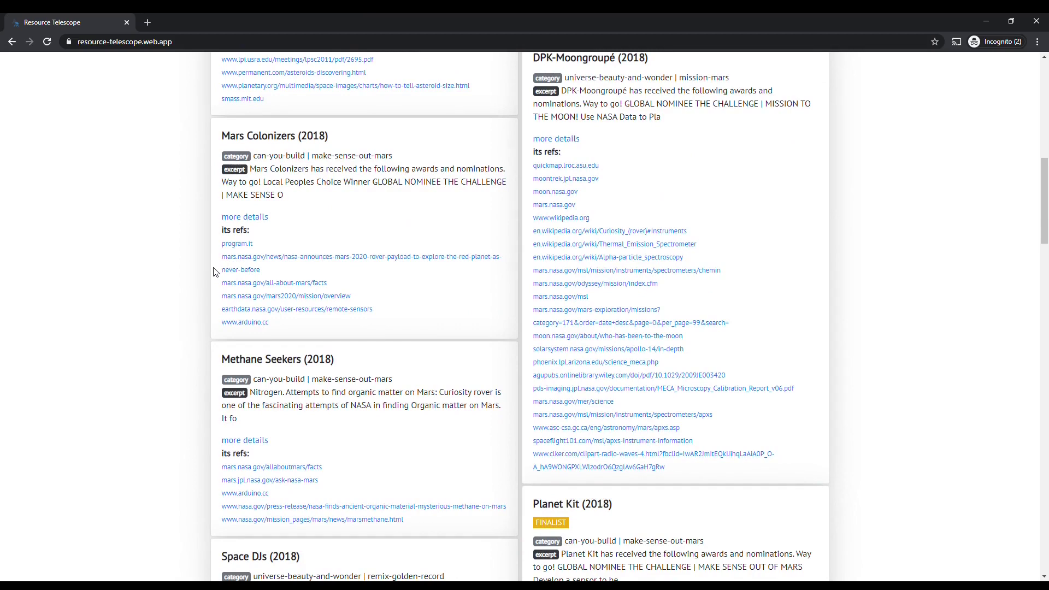
scroll(214, 272, down, 6)
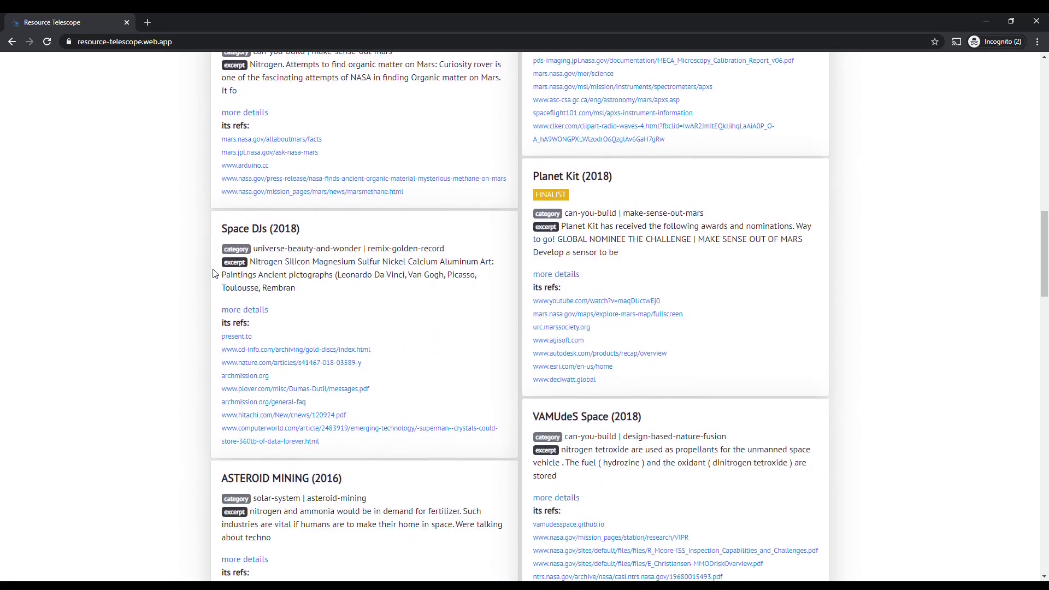
scroll(214, 273, down, 12)
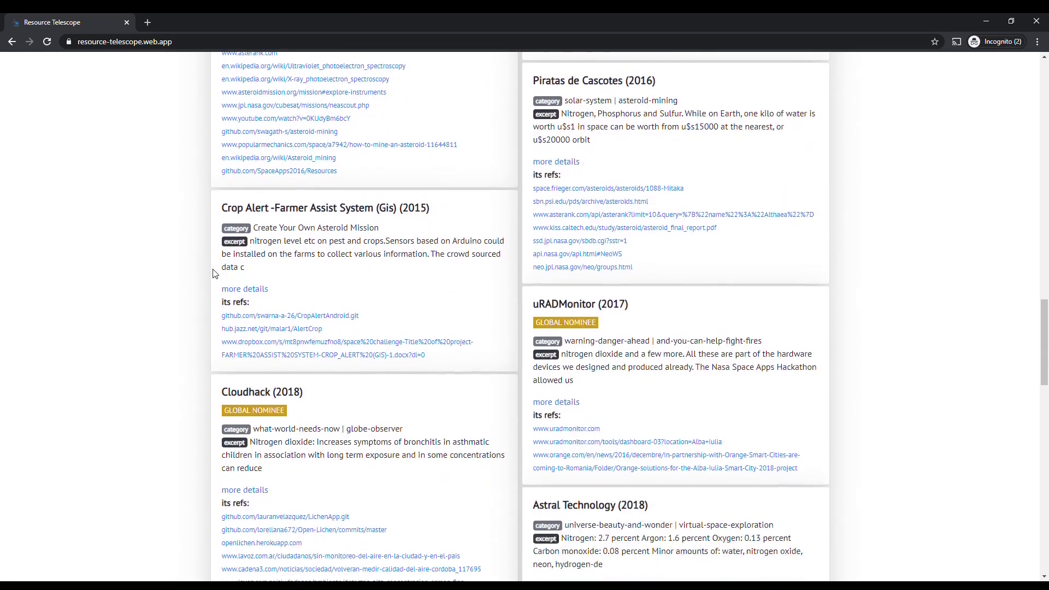
scroll(214, 273, down, 4)
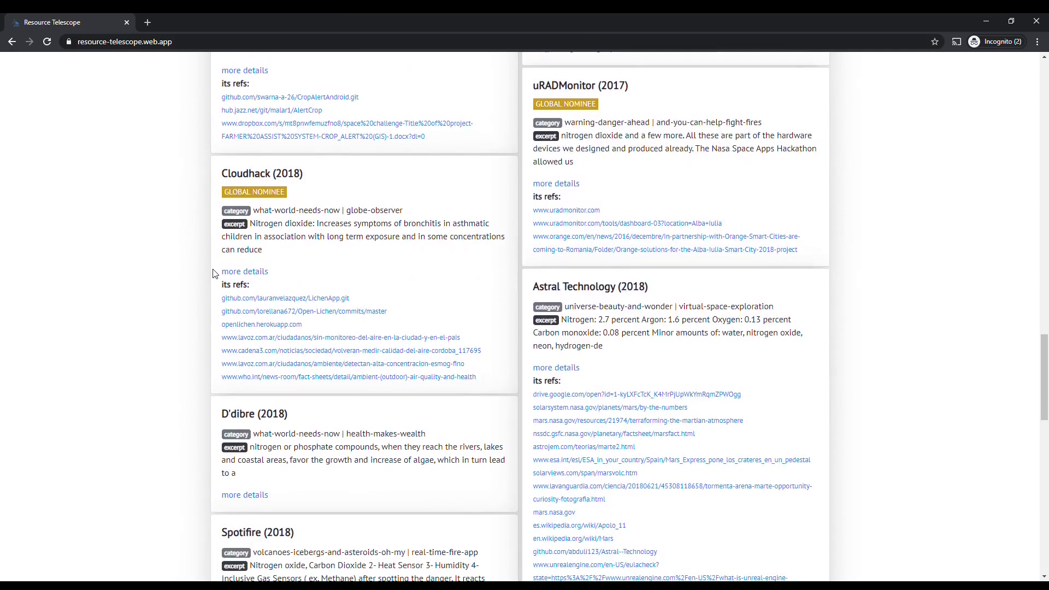
Open the Cloudhack project's details page and read down through its OpenLichen description.
click(260, 272)
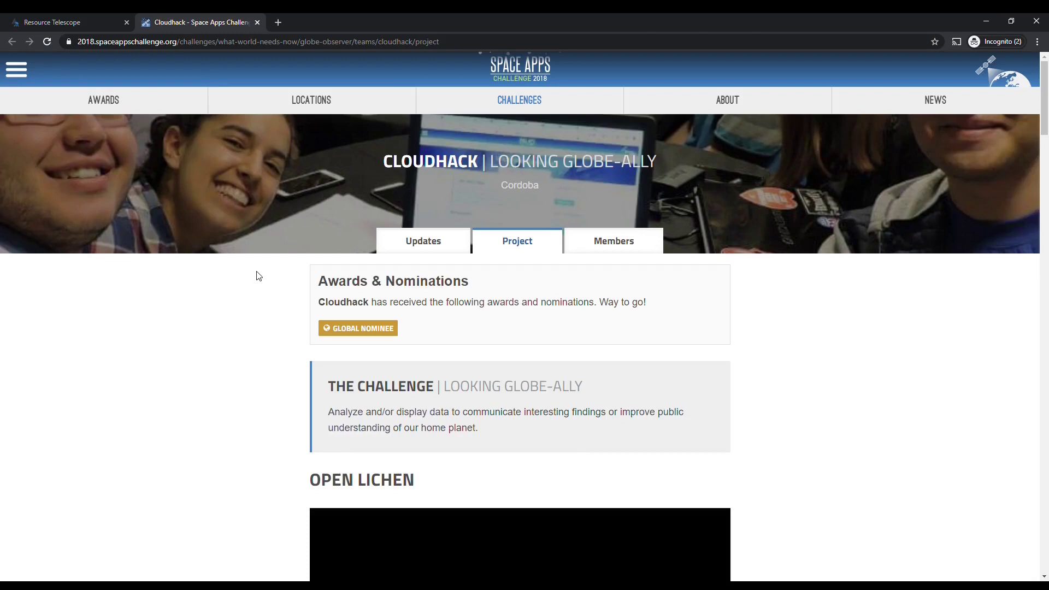
scroll(259, 279, down, 5)
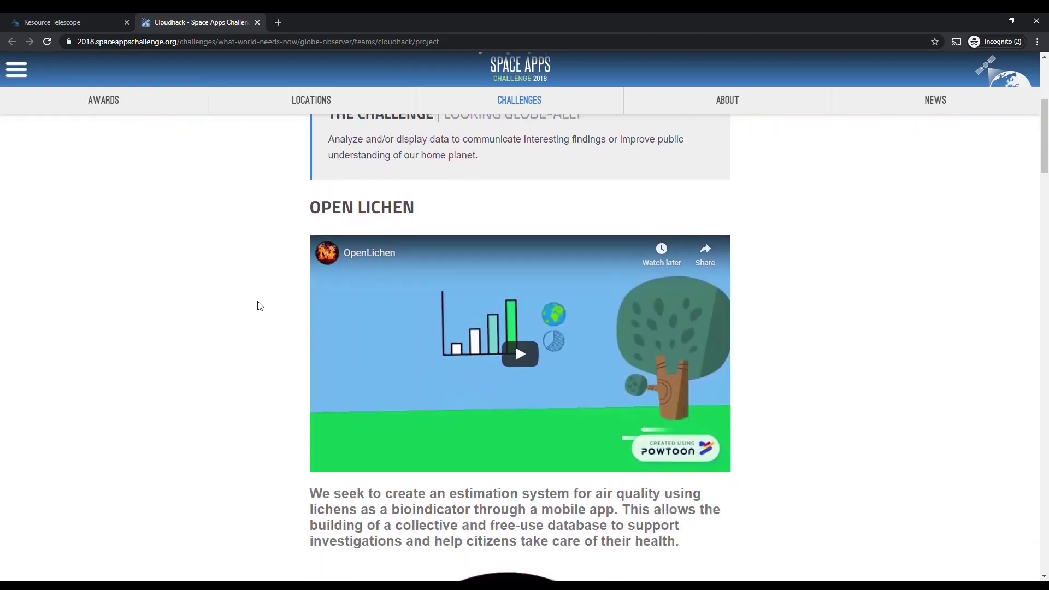
scroll(260, 306, down, 12)
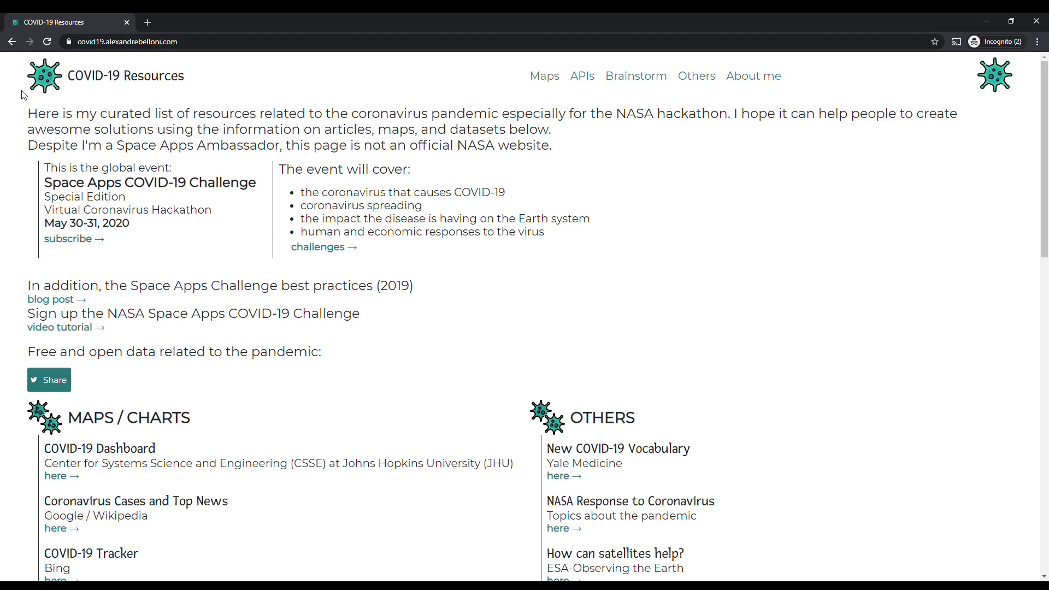
scroll(25, 106, down, 2)
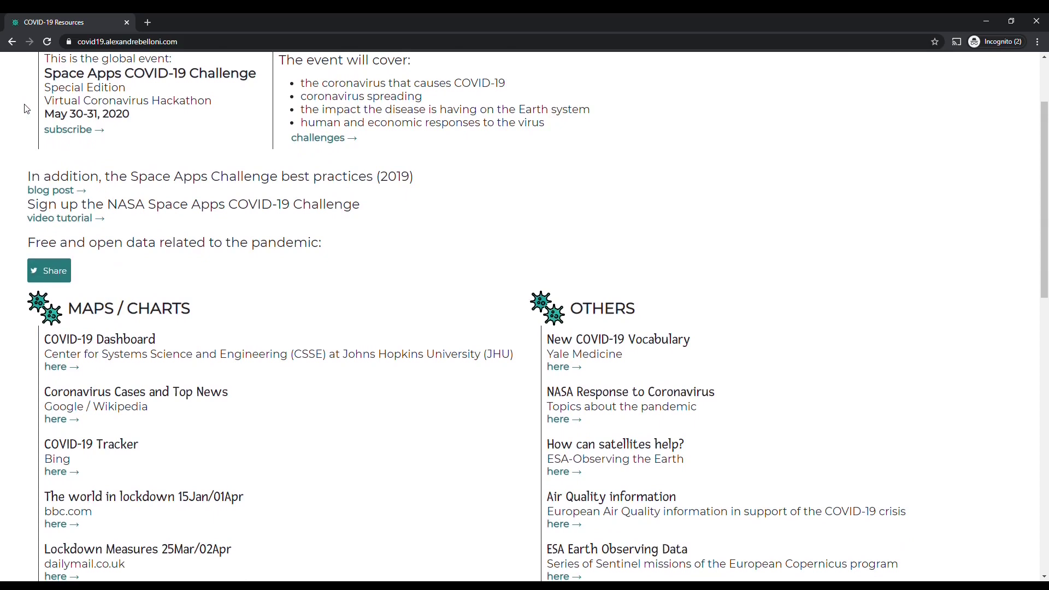
scroll(25, 108, down, 2)
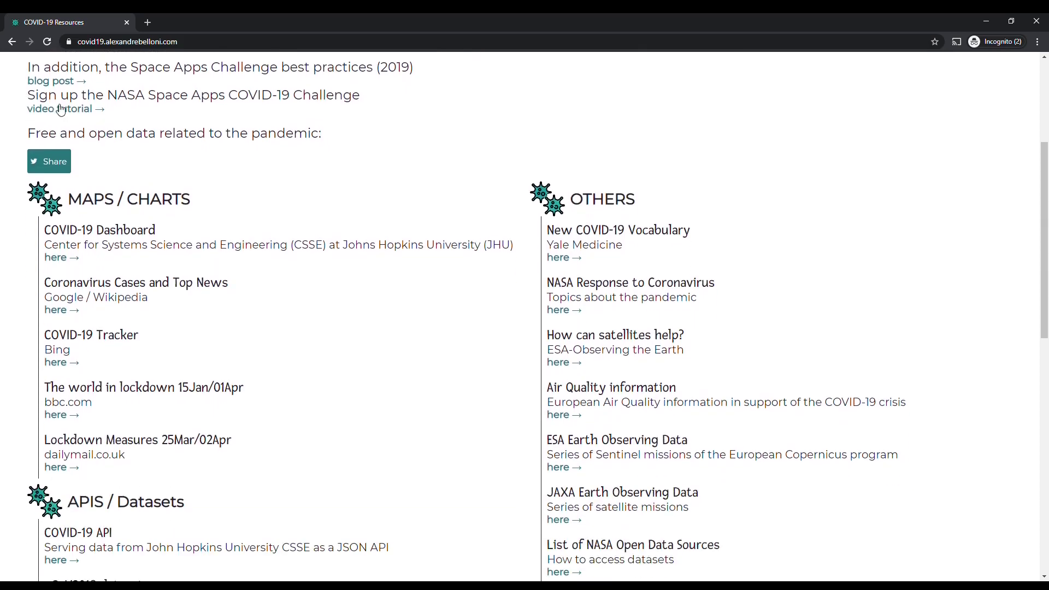
scroll(76, 114, down, 2)
scroll(76, 114, down, 3)
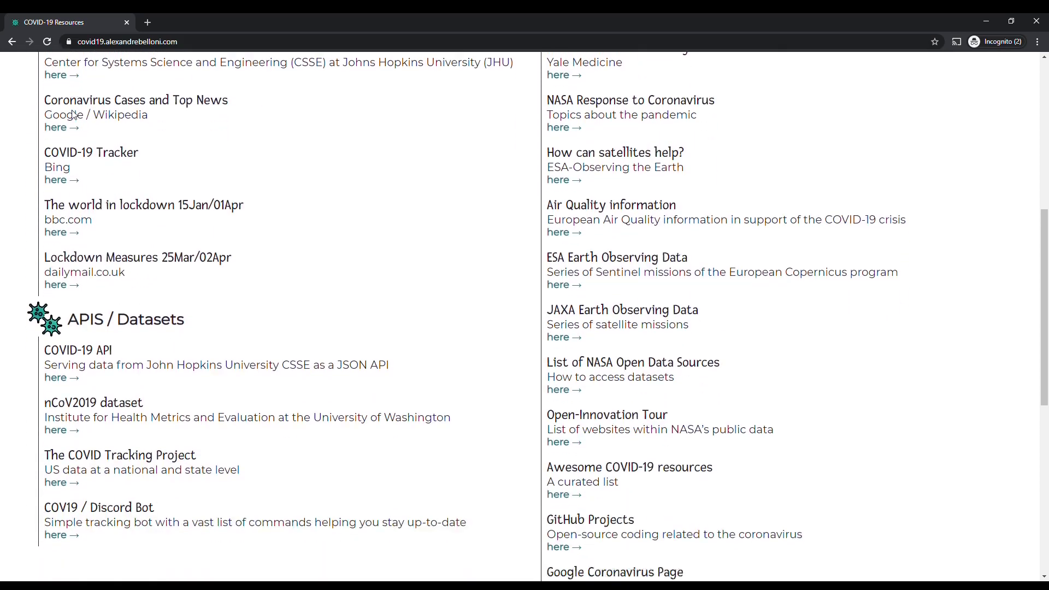
scroll(77, 115, down, 2)
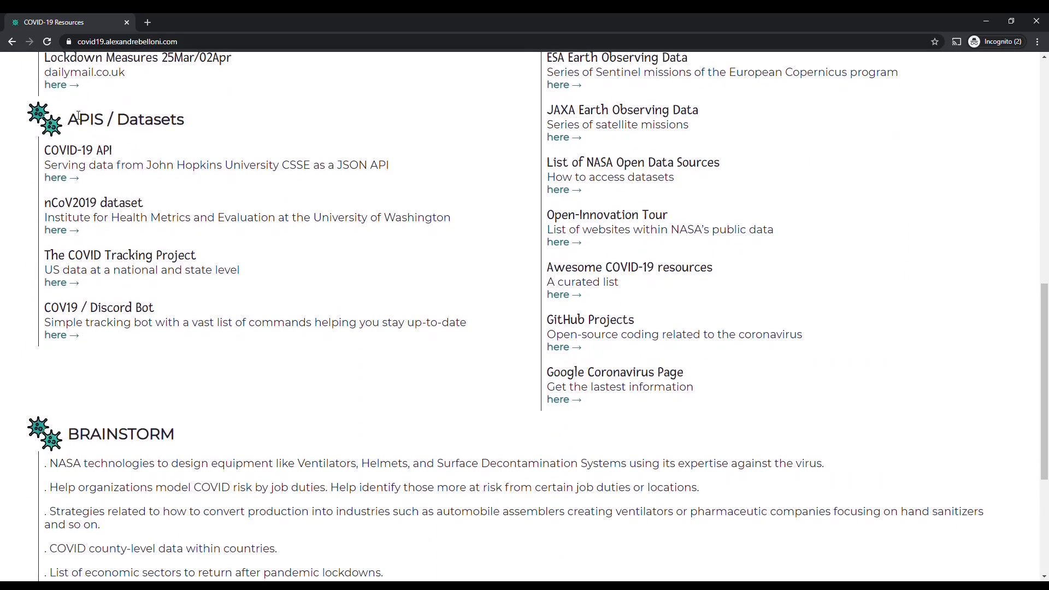
scroll(79, 115, down, 3)
scroll(76, 115, down, 2)
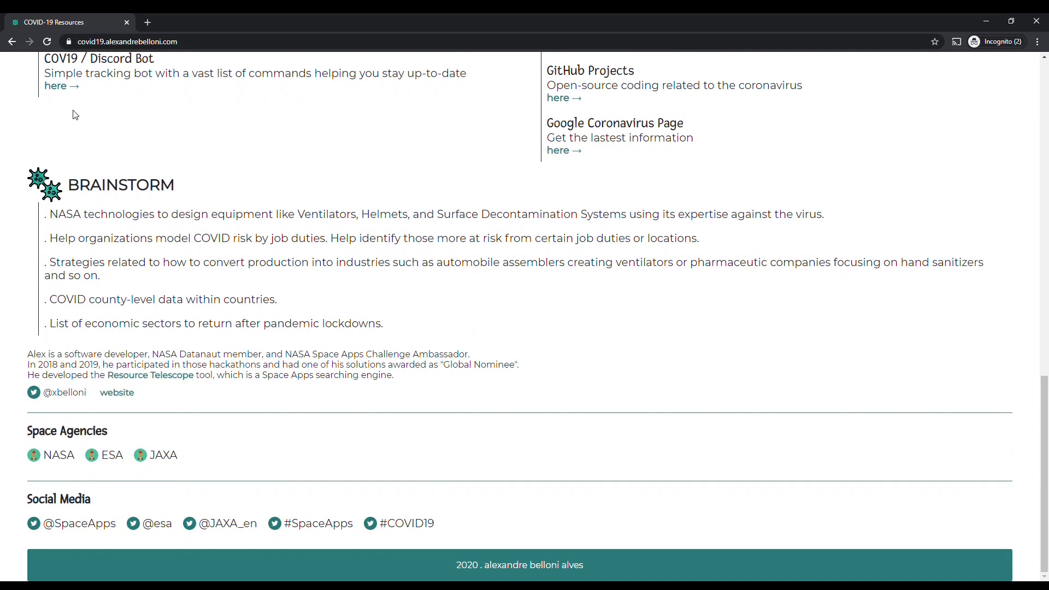
scroll(221, 121, up, 8)
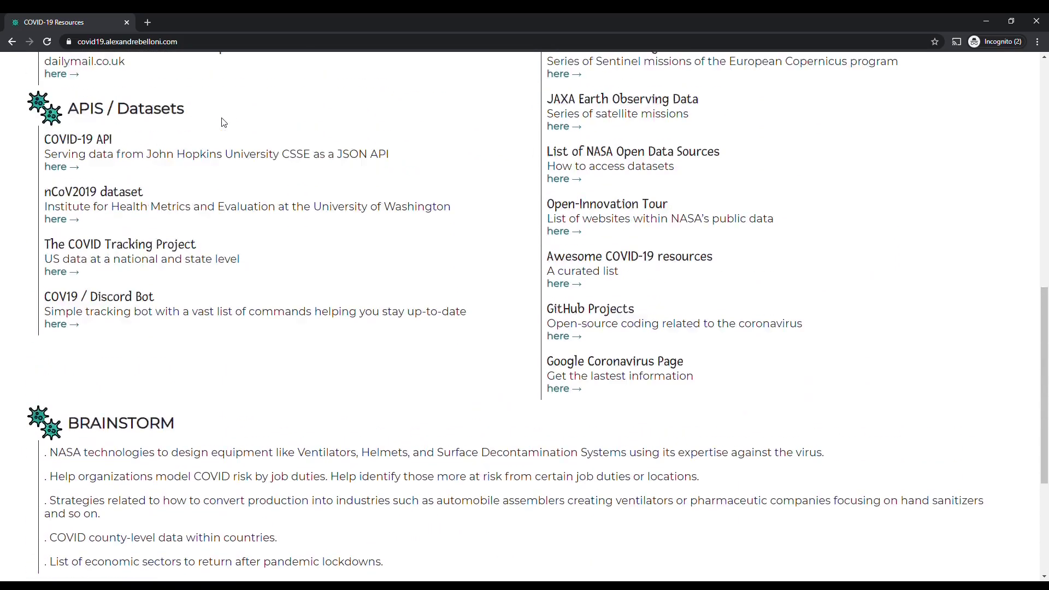
scroll(224, 121, up, 7)
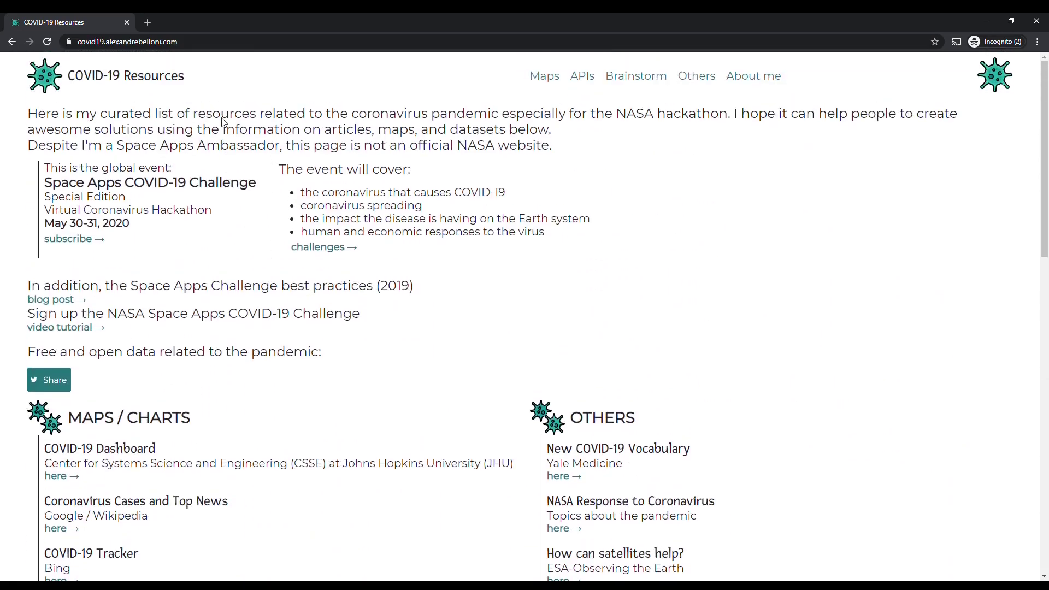